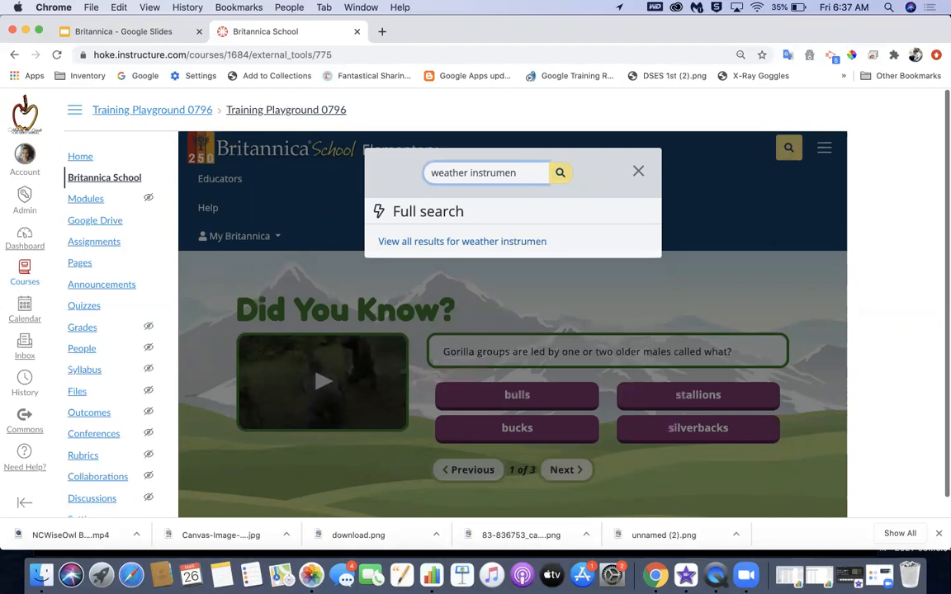
- Search for "weather instruments" and look through the article results and related images
{"action": "left_click", "coordinate": [563, 173]}
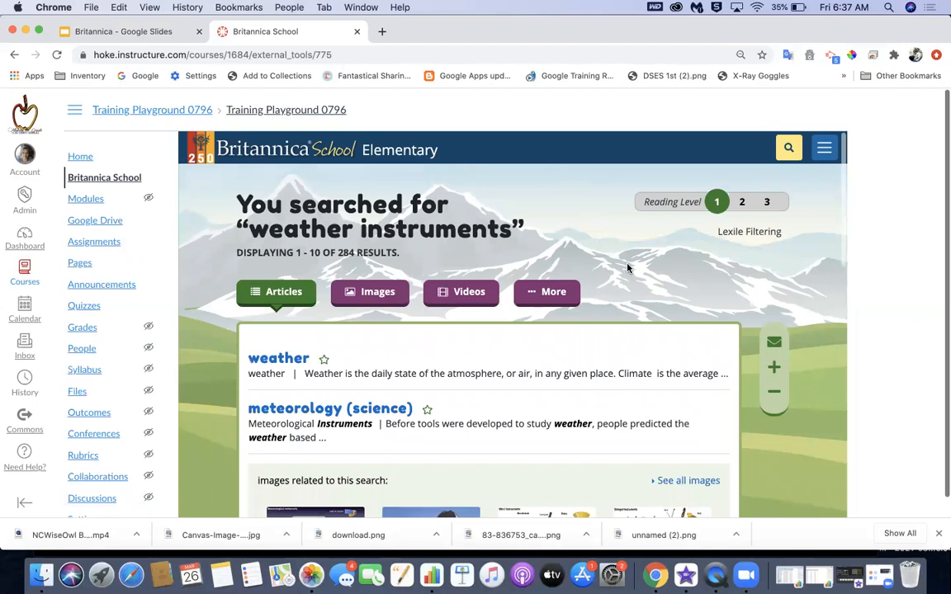
{"action": "scroll", "coordinate": [627, 268], "scroll_direction": "down", "scroll_amount": 5}
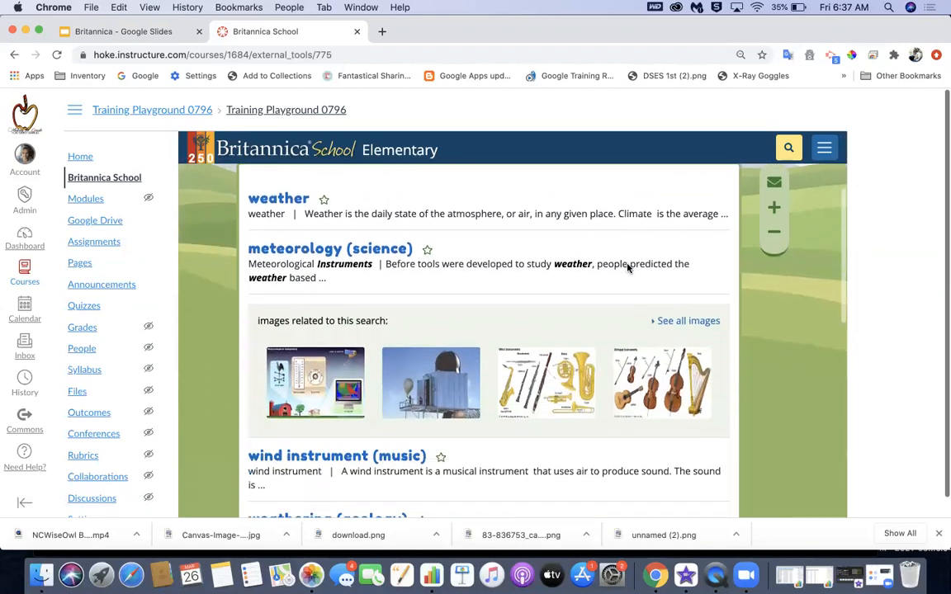
{"action": "scroll", "coordinate": [627, 267], "scroll_direction": "down", "scroll_amount": 3}
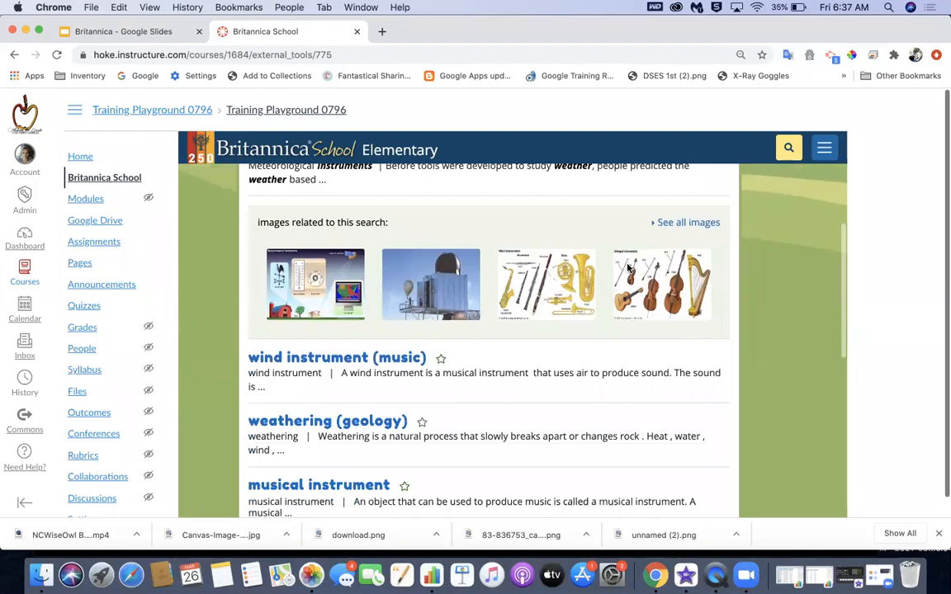
{"action": "scroll", "coordinate": [628, 267], "scroll_direction": "down", "scroll_amount": 2}
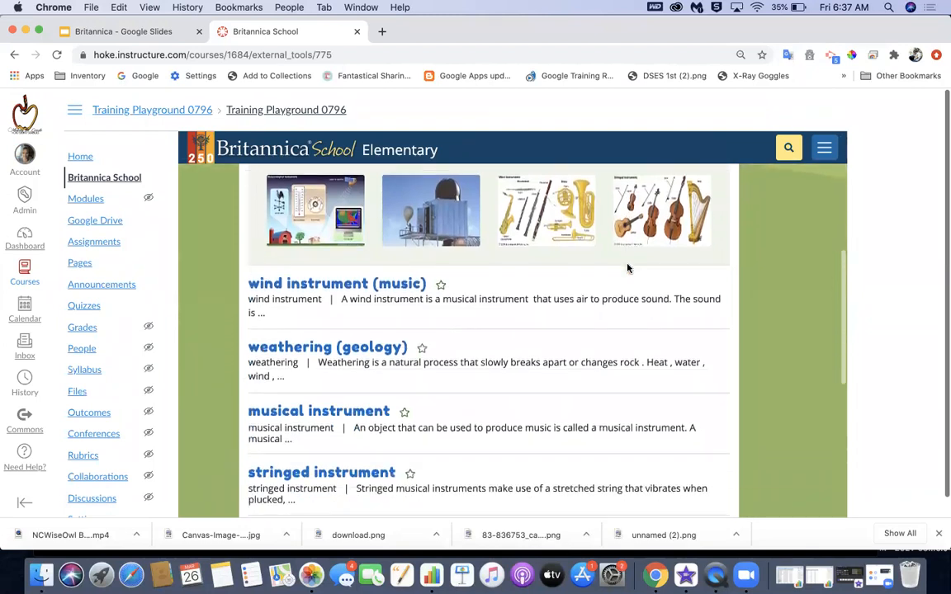
{"action": "scroll", "coordinate": [628, 267], "scroll_direction": "down", "scroll_amount": 3}
{"action": "scroll", "coordinate": [628, 268], "scroll_direction": "down", "scroll_amount": 1}
{"action": "scroll", "coordinate": [627, 268], "scroll_direction": "up", "scroll_amount": 5}
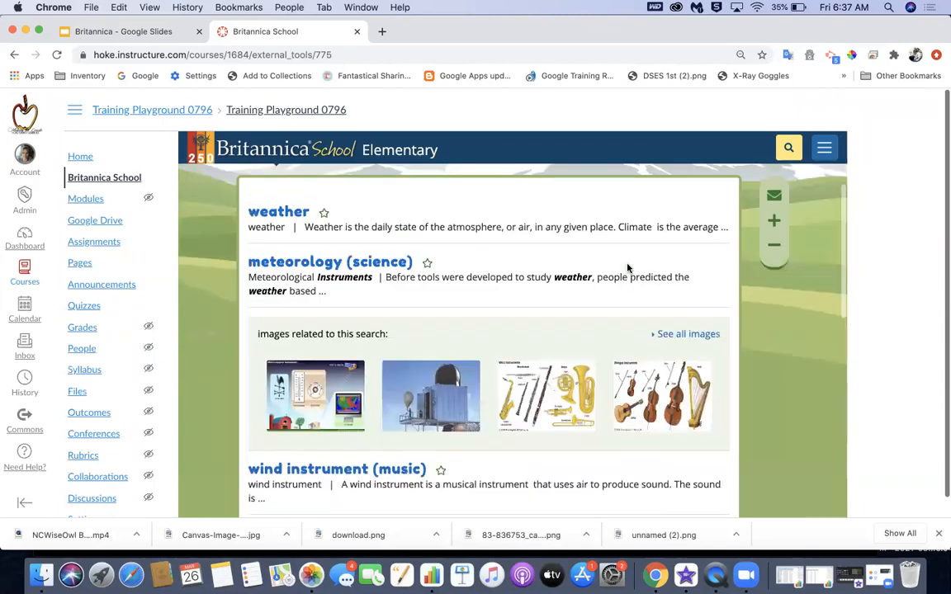
{"action": "scroll", "coordinate": [628, 268], "scroll_direction": "up", "scroll_amount": 4}
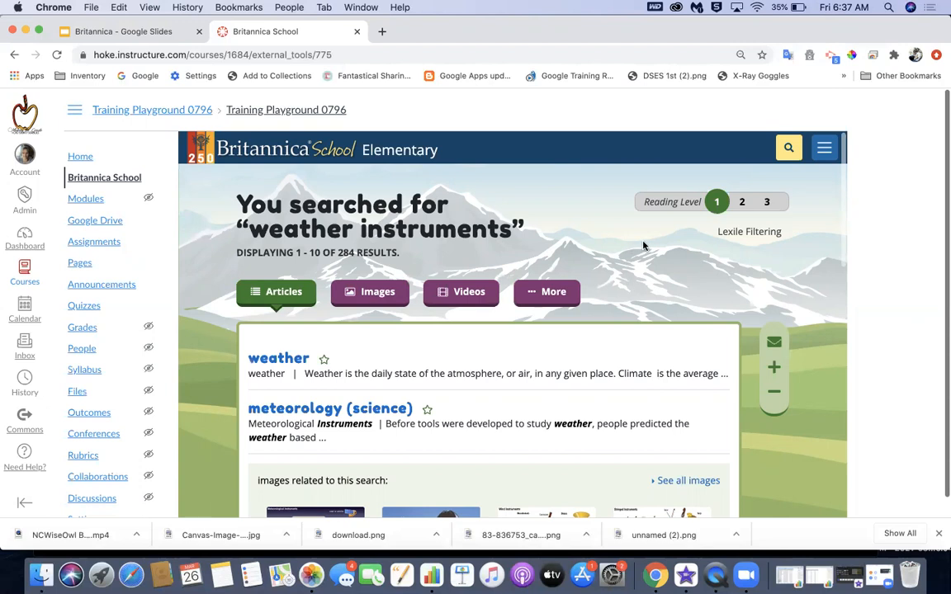
- Open the meteorology (science) article from the search results and skim its sections
{"action": "scroll", "coordinate": [653, 329], "scroll_direction": "down", "scroll_amount": 2}
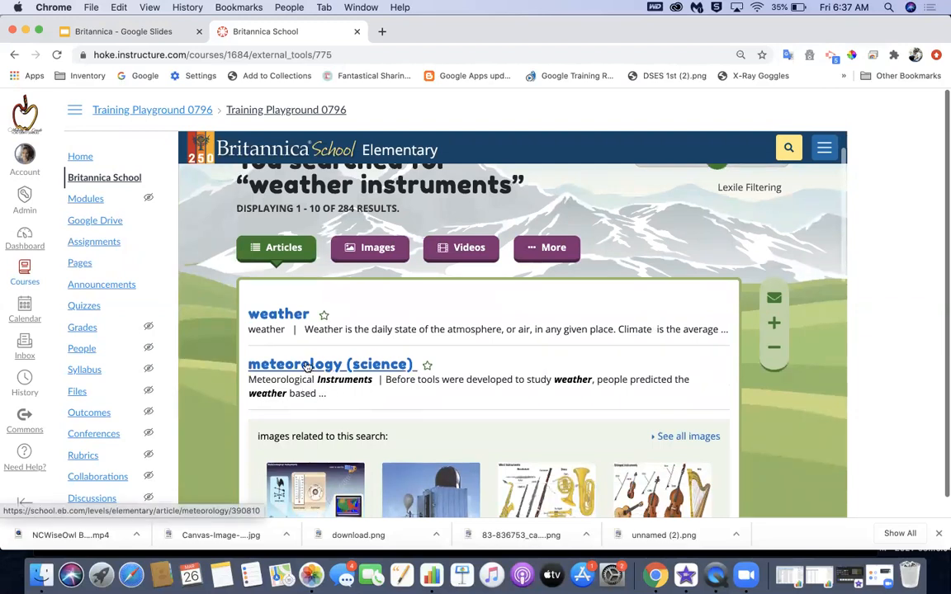
{"action": "left_click", "coordinate": [307, 367]}
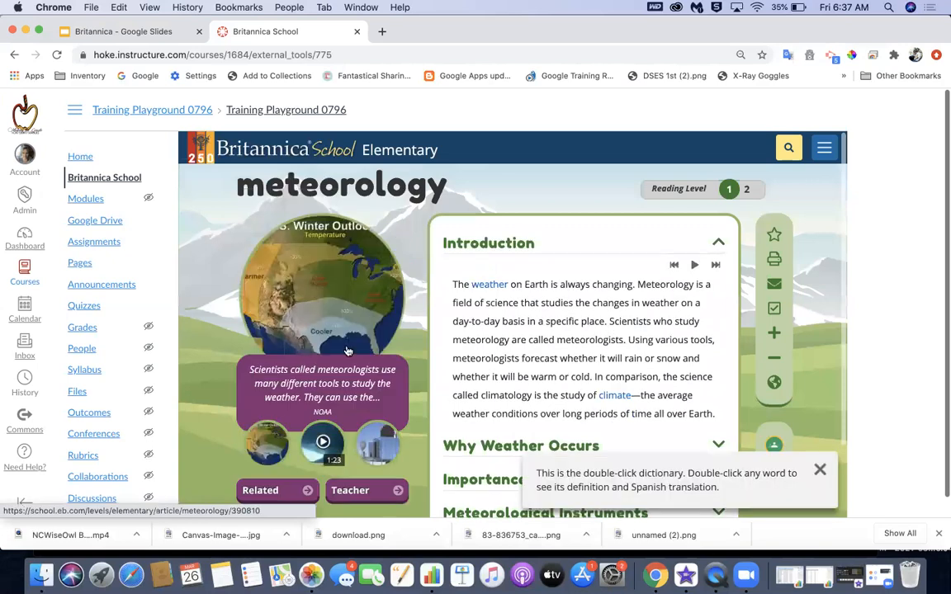
{"action": "scroll", "coordinate": [491, 353], "scroll_direction": "down", "scroll_amount": 5}
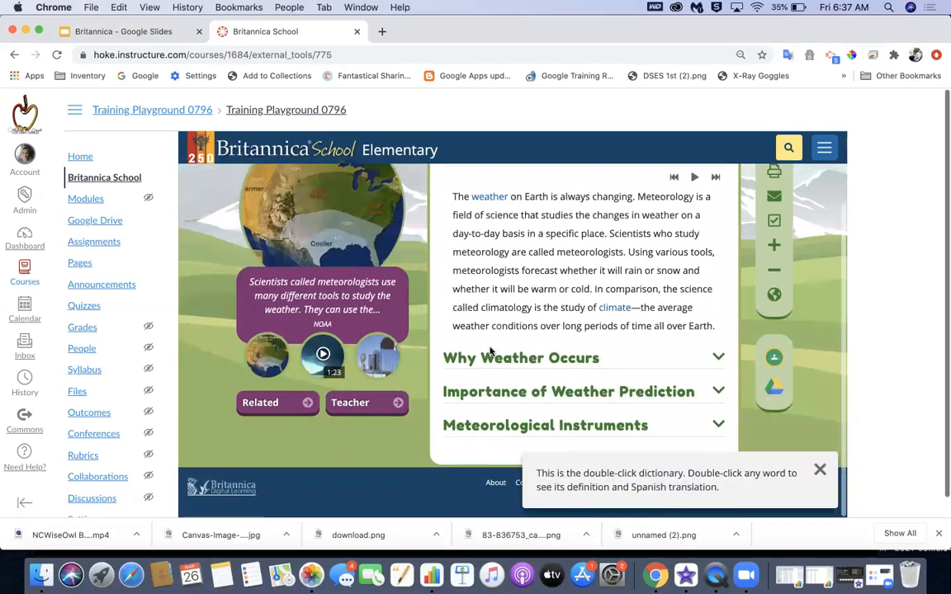
{"action": "scroll", "coordinate": [491, 354], "scroll_direction": "up", "scroll_amount": 4}
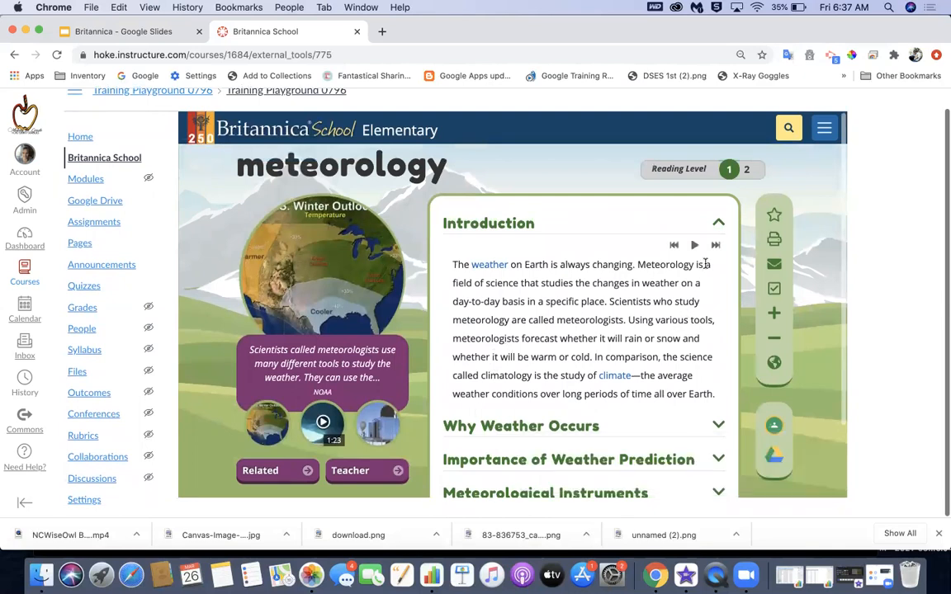
- Add the meteorology article to favorites and to a new resource pack named Weather
{"action": "left_click", "coordinate": [774, 215]}
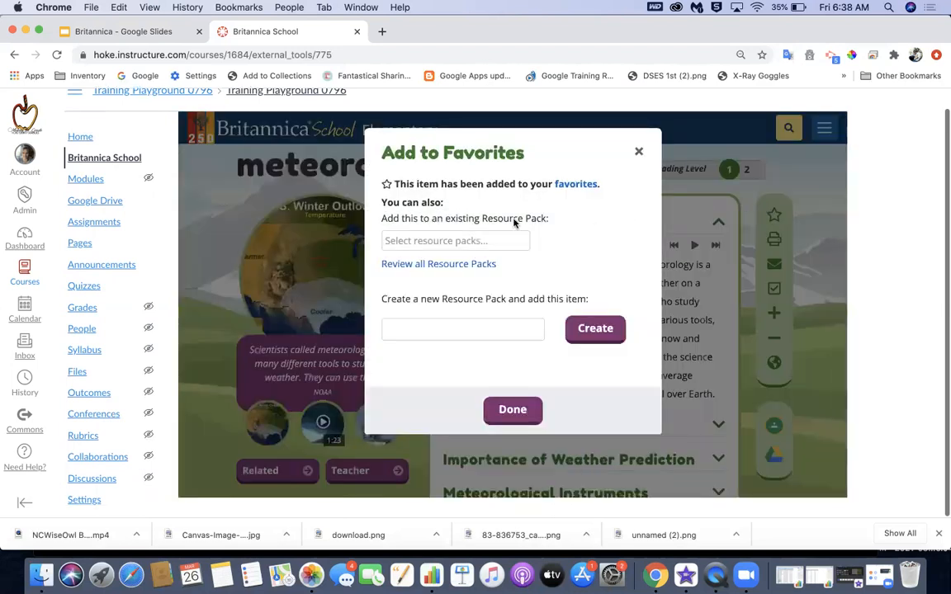
{"action": "left_click", "coordinate": [489, 239]}
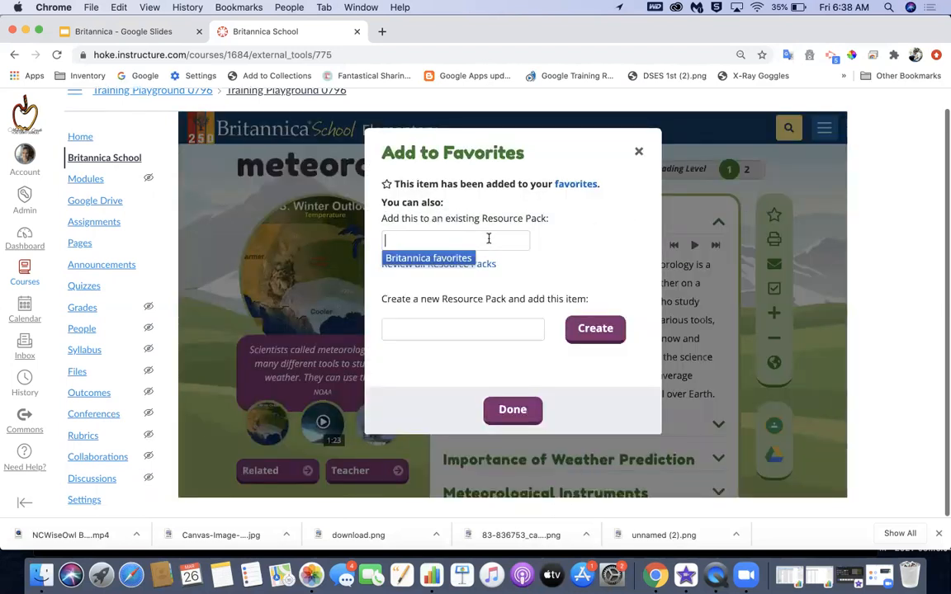
{"action": "left_click", "coordinate": [588, 220]}
{"action": "left_click", "coordinate": [436, 327]}
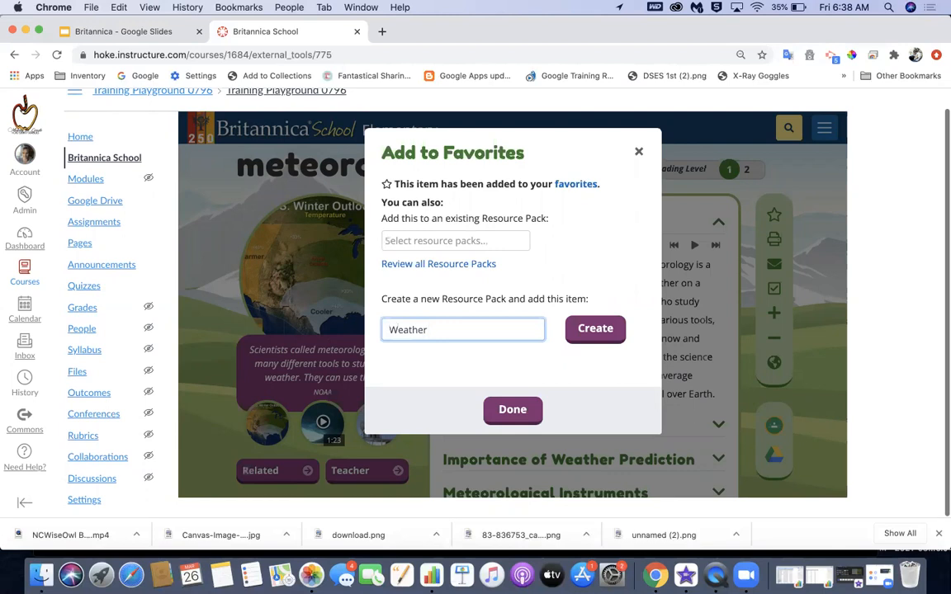
{"action": "type", "text": "Weather"}
{"action": "left_click", "coordinate": [595, 330]}
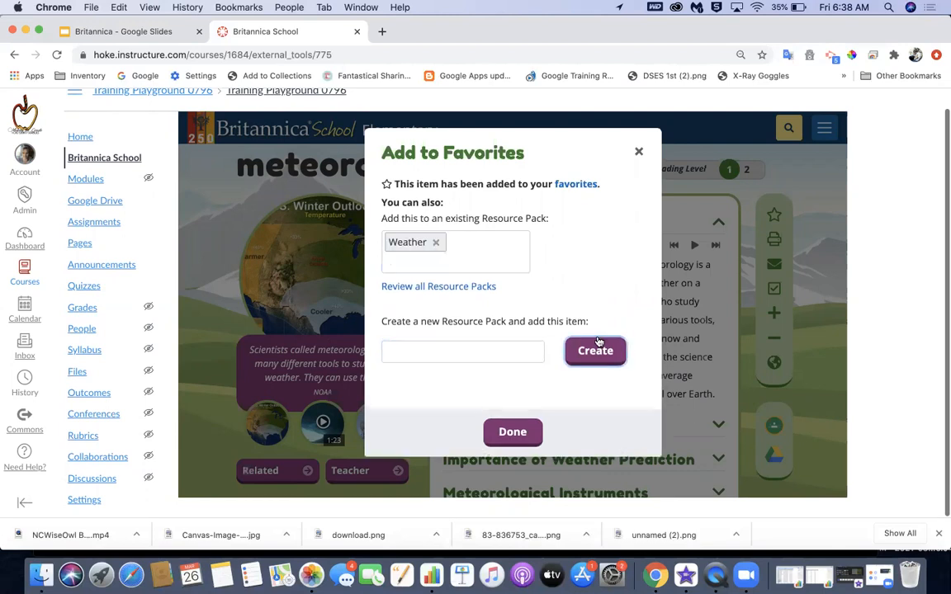
{"action": "left_click", "coordinate": [515, 432]}
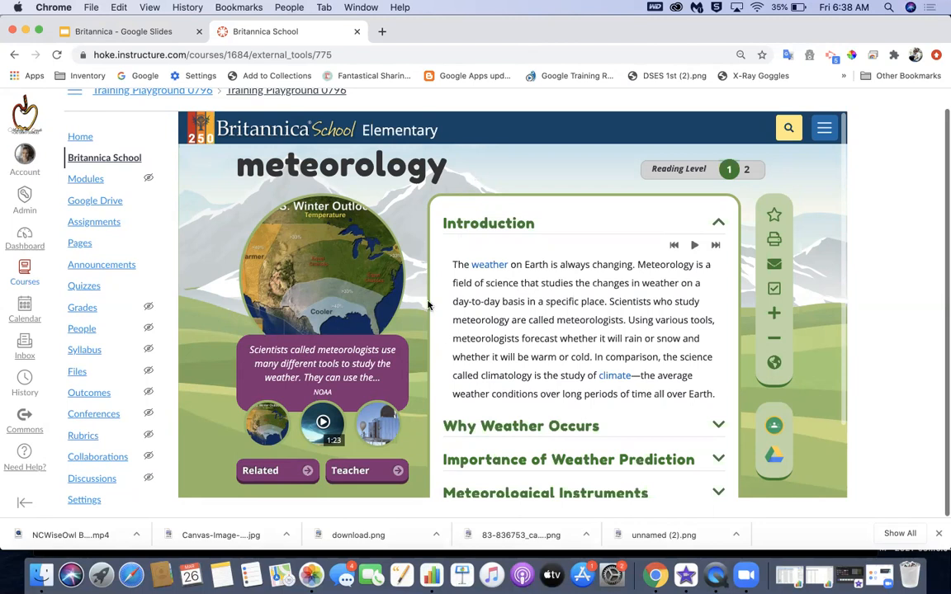
- Return to the search results, filter them to images, and open the sharing options of the meteorological instruments illustration
{"action": "left_click", "coordinate": [11, 55]}
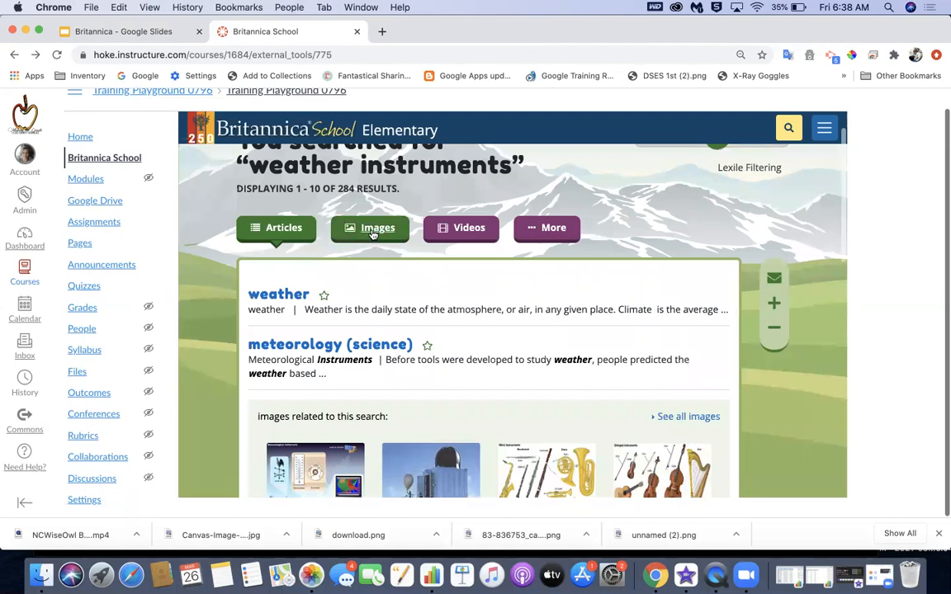
{"action": "left_click", "coordinate": [372, 233]}
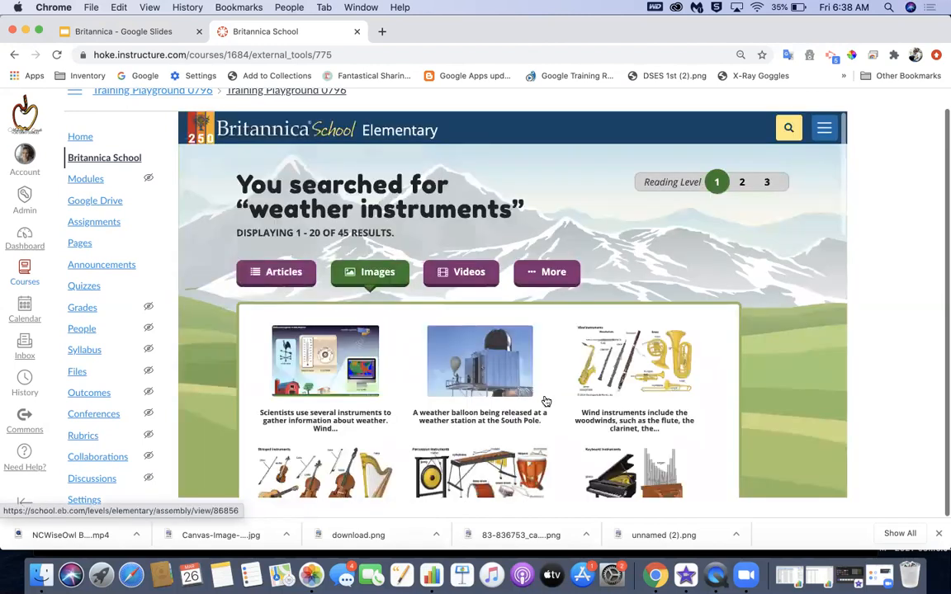
{"action": "scroll", "coordinate": [545, 401], "scroll_direction": "down", "scroll_amount": 3}
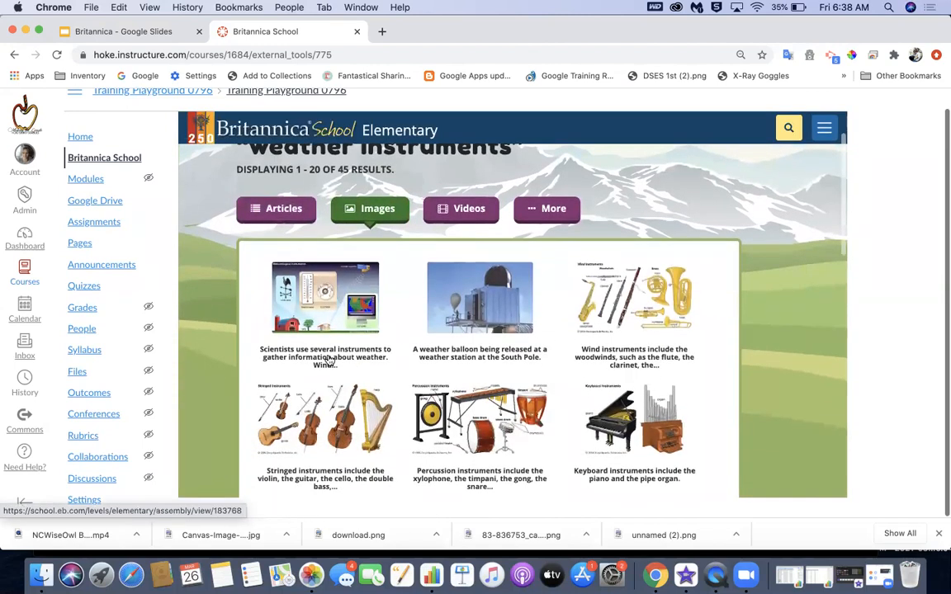
{"action": "left_click", "coordinate": [328, 359]}
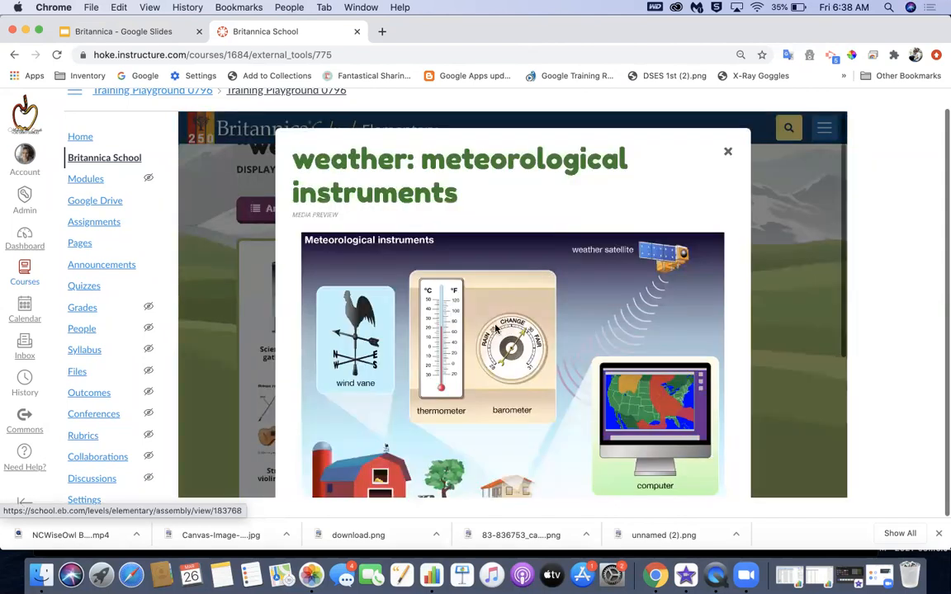
{"action": "scroll", "coordinate": [514, 336], "scroll_direction": "down", "scroll_amount": 5}
{"action": "scroll", "coordinate": [514, 336], "scroll_direction": "down", "scroll_amount": 3}
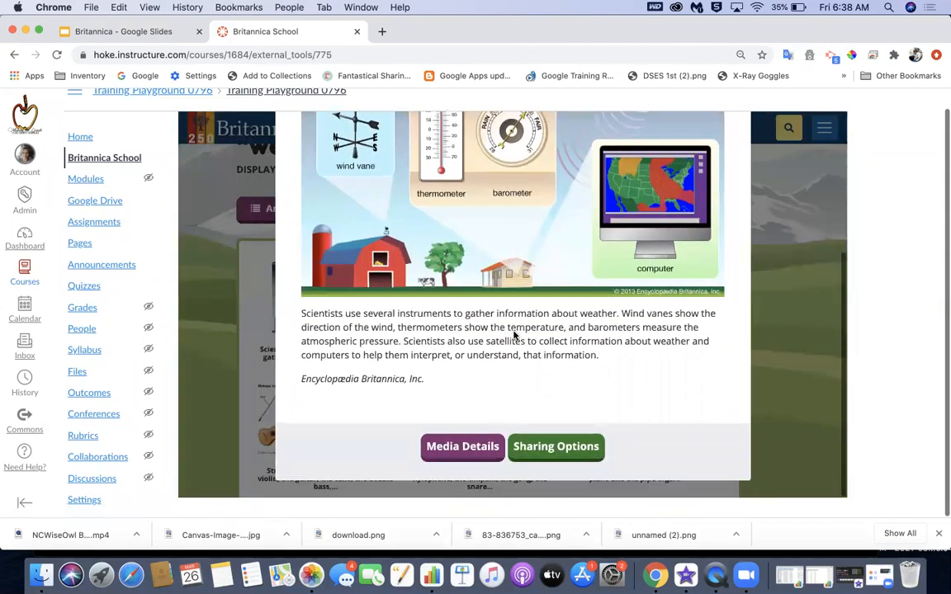
{"action": "left_click", "coordinate": [566, 447]}
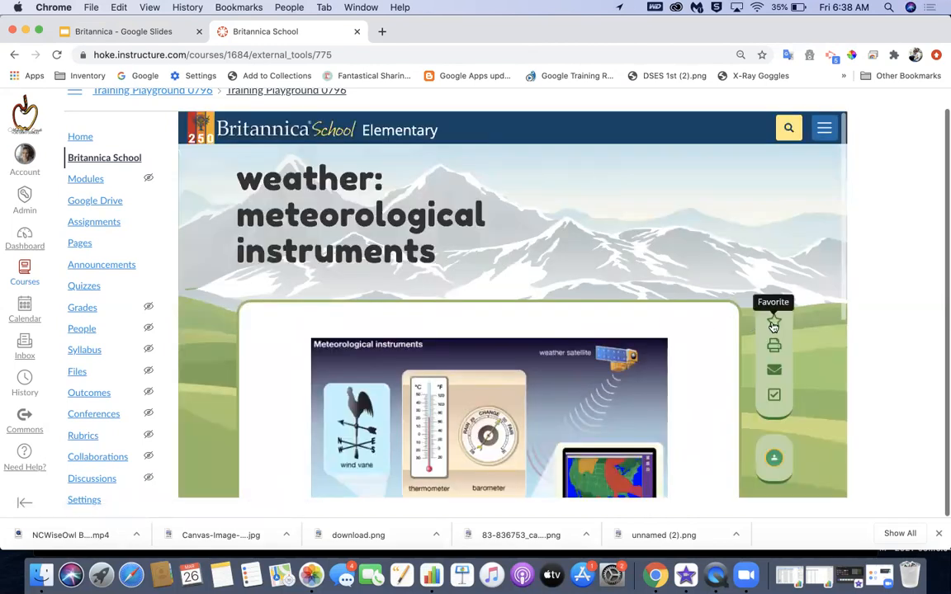
- Add the meteorological instruments image to favorites and to the existing Weather resource pack
{"action": "left_click", "coordinate": [774, 325]}
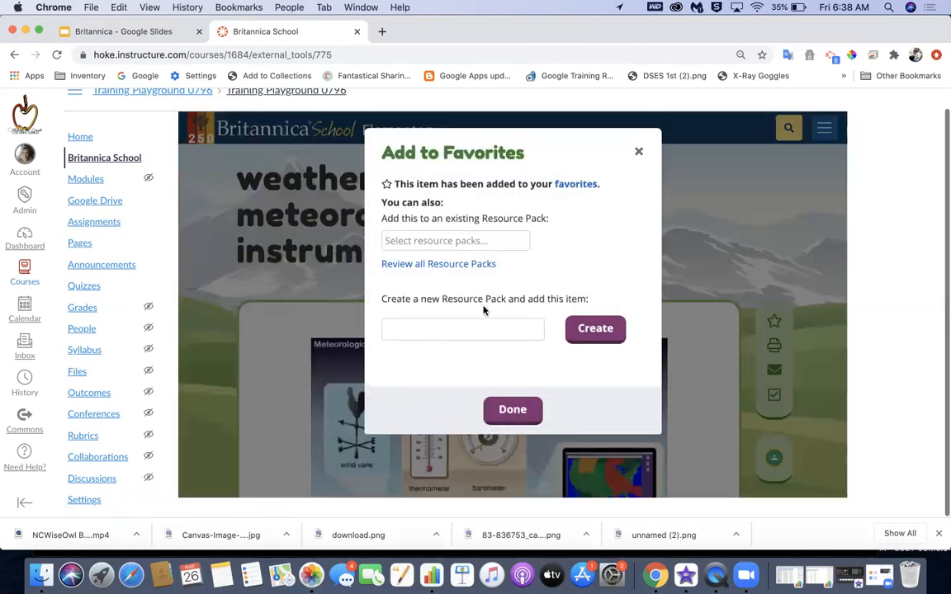
{"action": "left_click", "coordinate": [484, 238]}
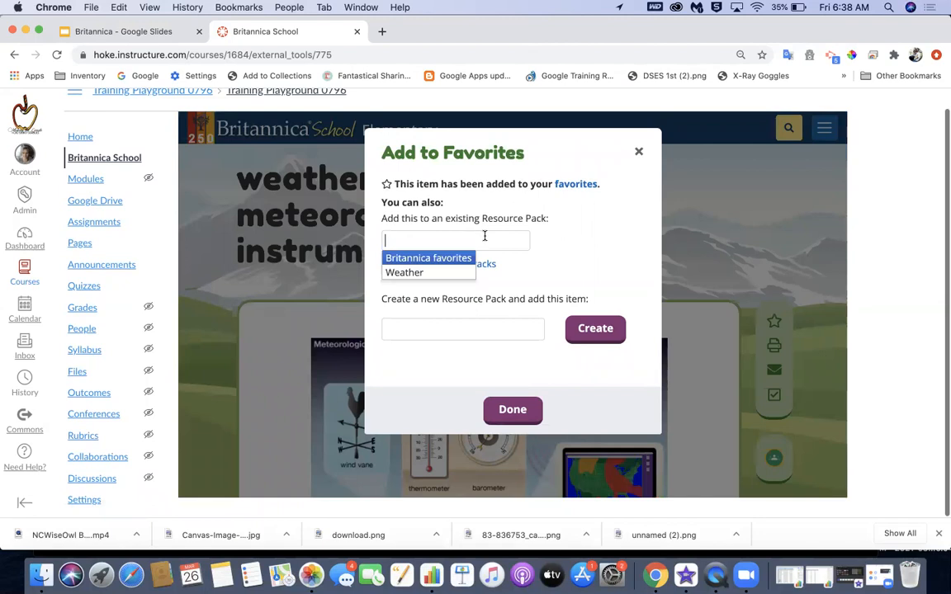
{"action": "left_click", "coordinate": [446, 273]}
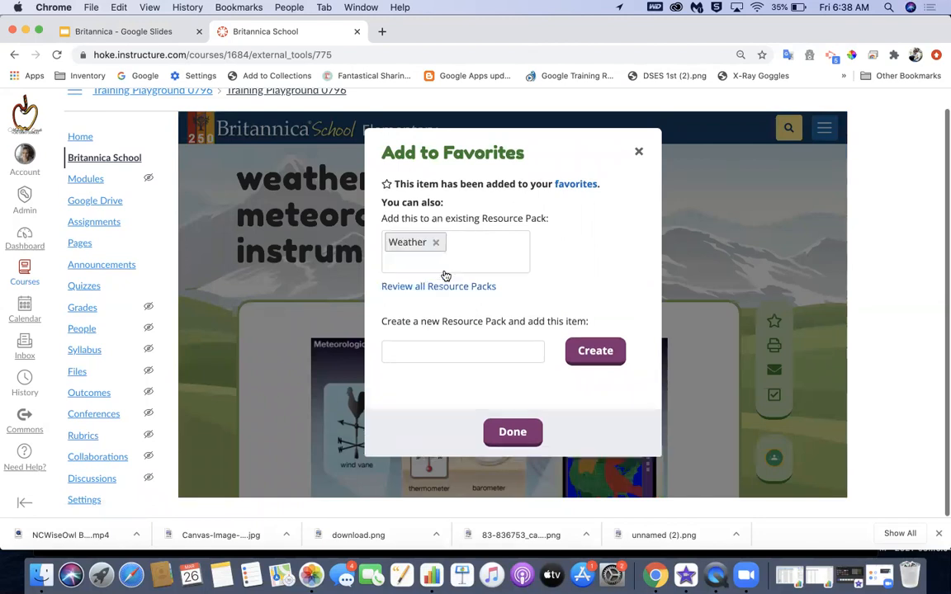
{"action": "left_click", "coordinate": [513, 433]}
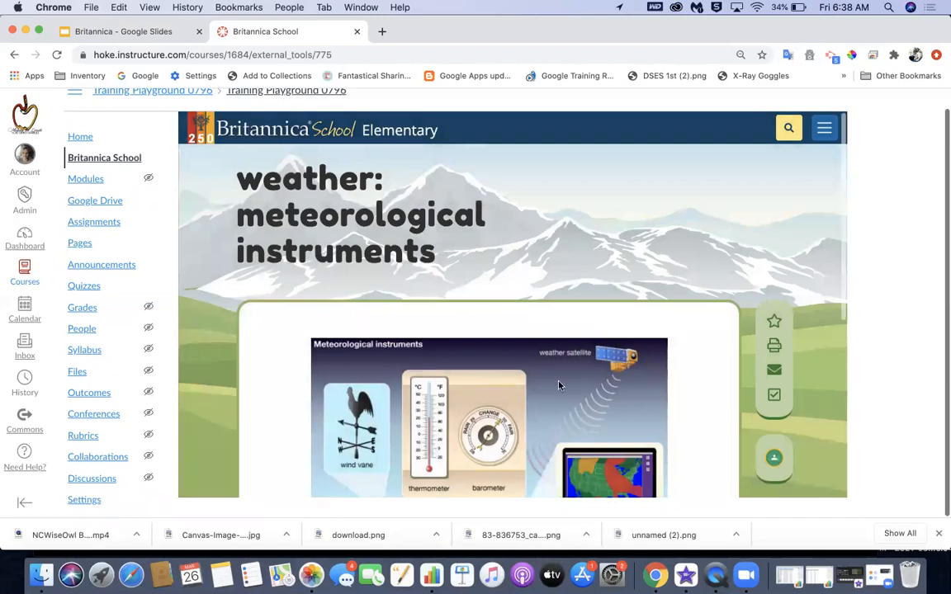
- Go back to the results, show only videos, and open the sharing options of the thunderstorm video
{"action": "left_click", "coordinate": [14, 54]}
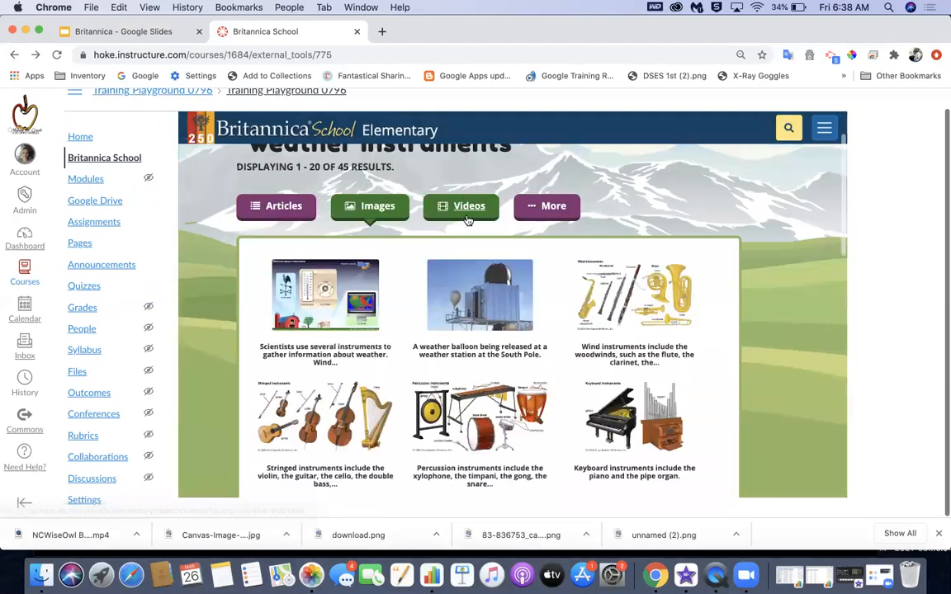
{"action": "left_click", "coordinate": [469, 206]}
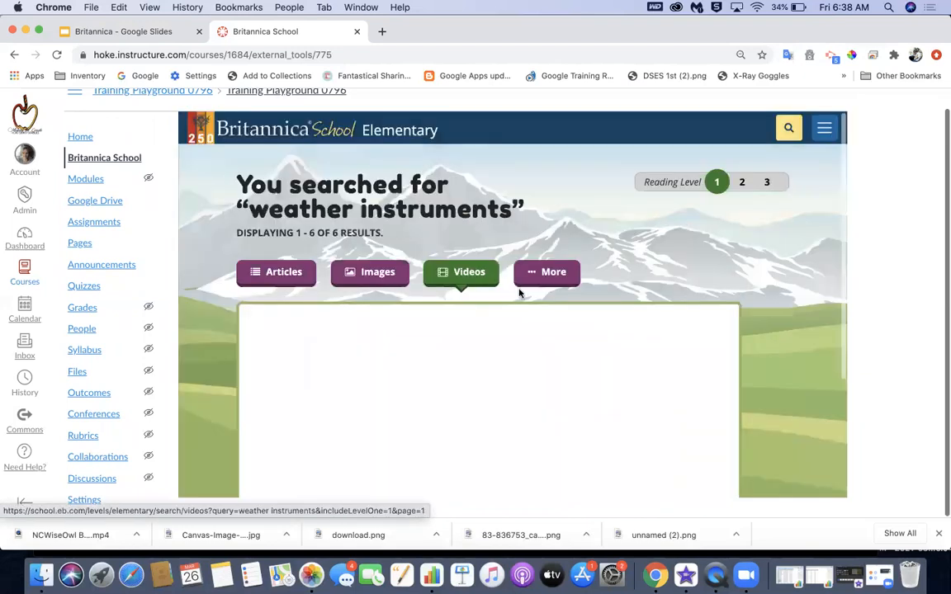
{"action": "scroll", "coordinate": [543, 328], "scroll_direction": "down", "scroll_amount": 1}
{"action": "scroll", "coordinate": [543, 329], "scroll_direction": "down", "scroll_amount": 1}
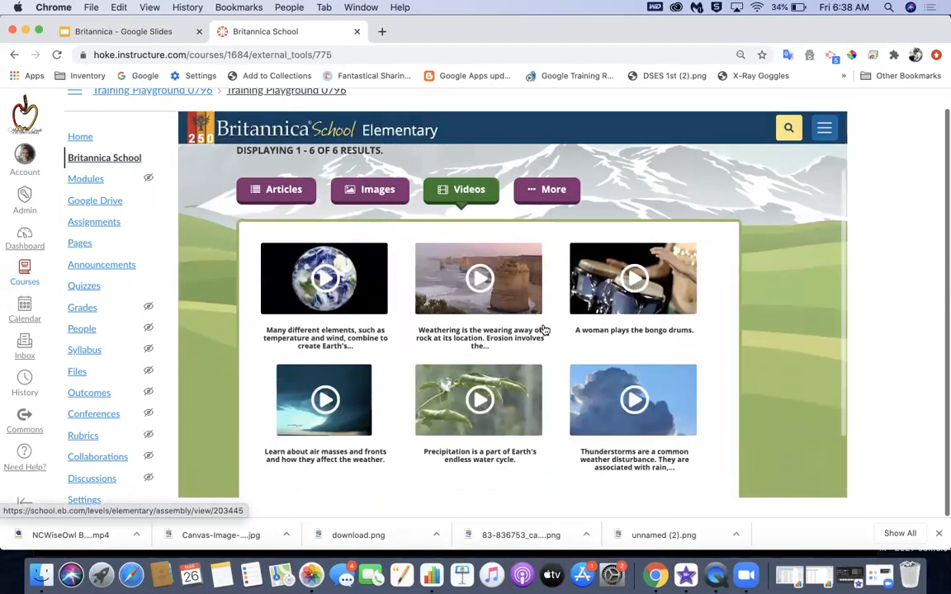
{"action": "scroll", "coordinate": [543, 330], "scroll_direction": "down", "scroll_amount": 1}
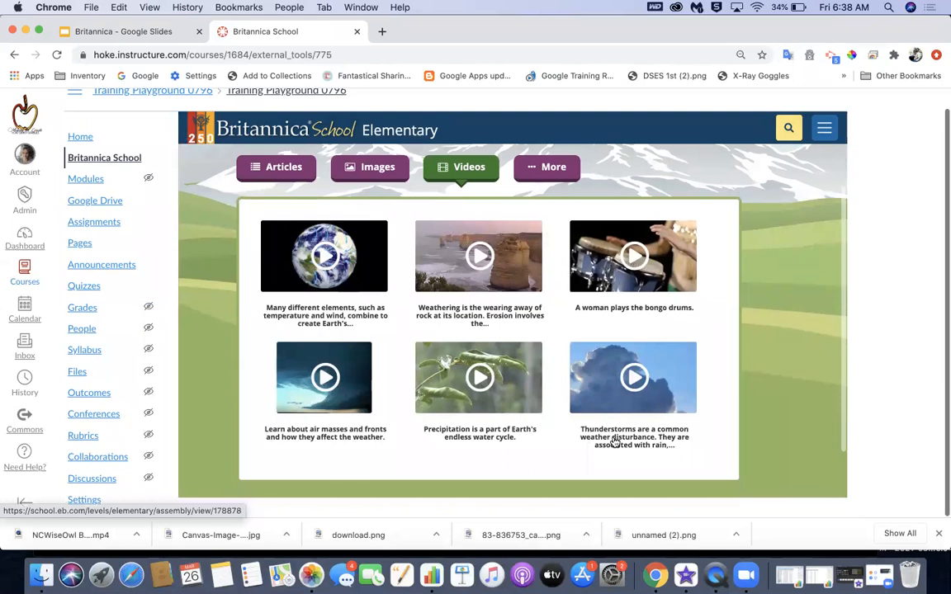
{"action": "left_click", "coordinate": [615, 442]}
{"action": "scroll", "coordinate": [637, 382], "scroll_direction": "down", "scroll_amount": 3}
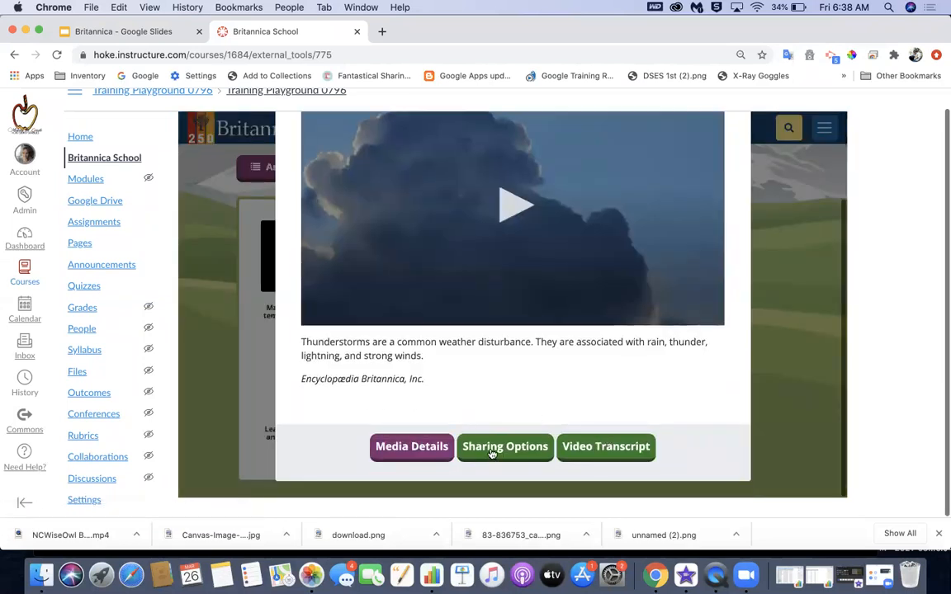
{"action": "left_click", "coordinate": [495, 455]}
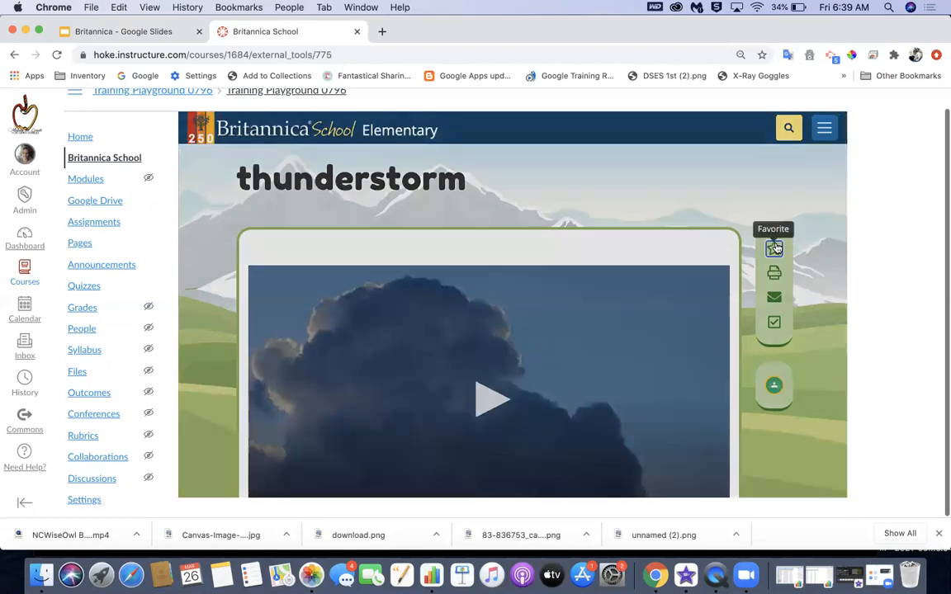
- Add the thunderstorm video to favorites and to the existing Weather resource pack
{"action": "left_click", "coordinate": [774, 248]}
{"action": "left_click", "coordinate": [454, 218]}
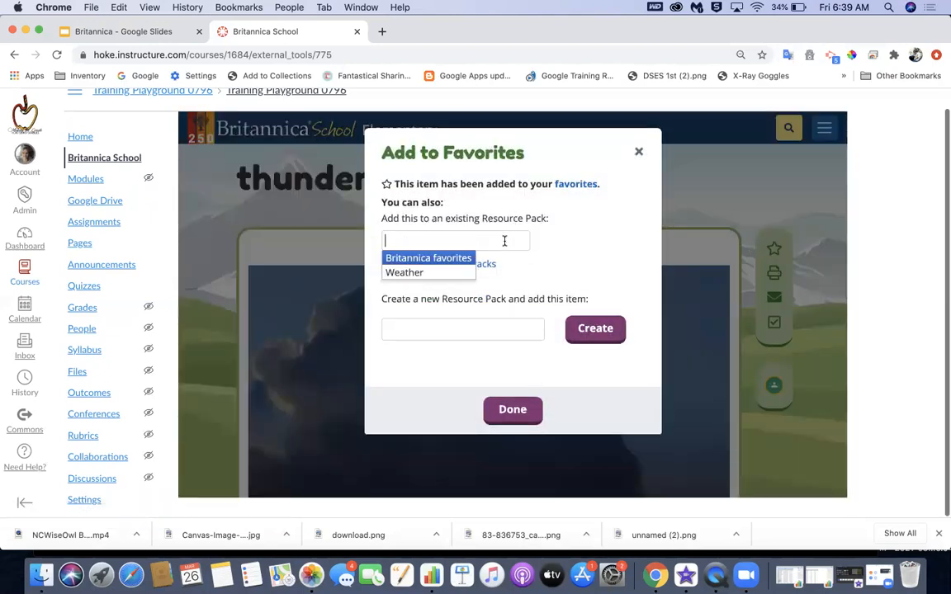
{"action": "left_click", "coordinate": [453, 273]}
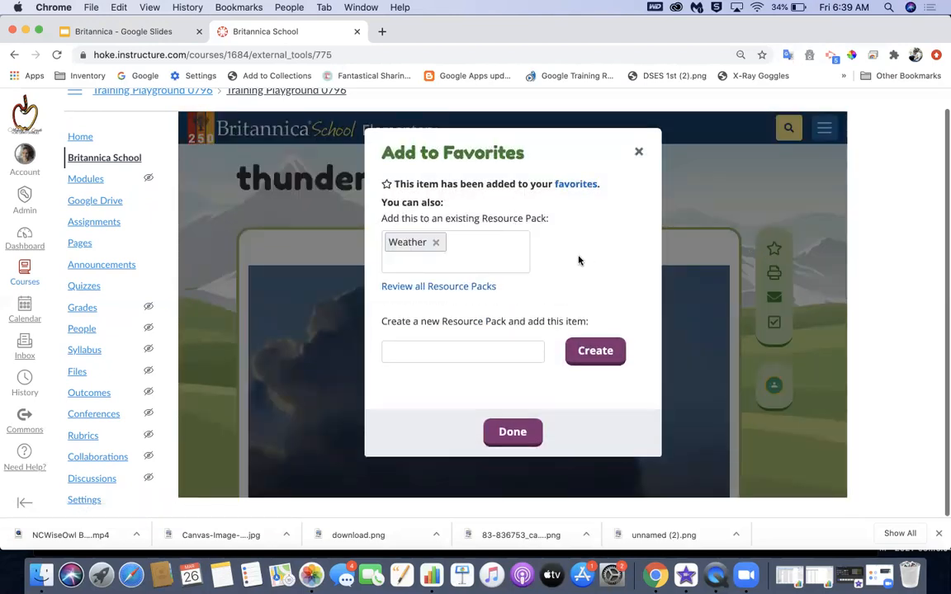
{"action": "left_click", "coordinate": [510, 432]}
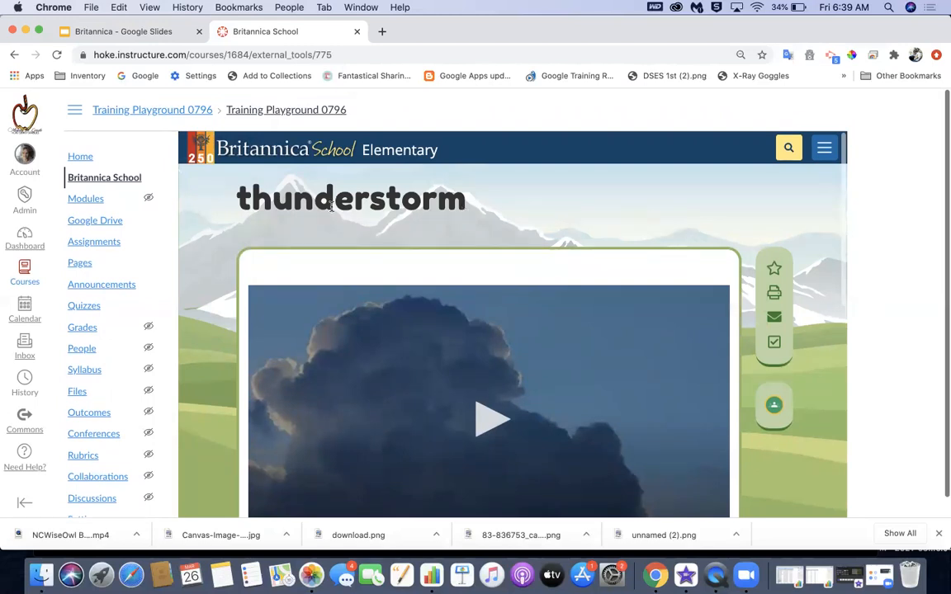
- Reopen Britannica School from the course navigation and enter its Elementary level
{"action": "left_click", "coordinate": [100, 182]}
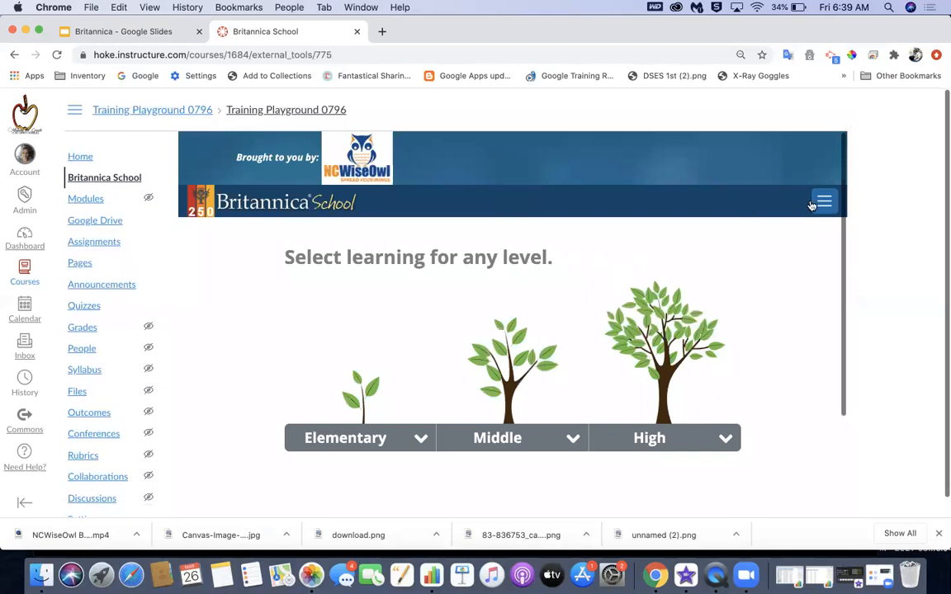
{"action": "left_click", "coordinate": [824, 202]}
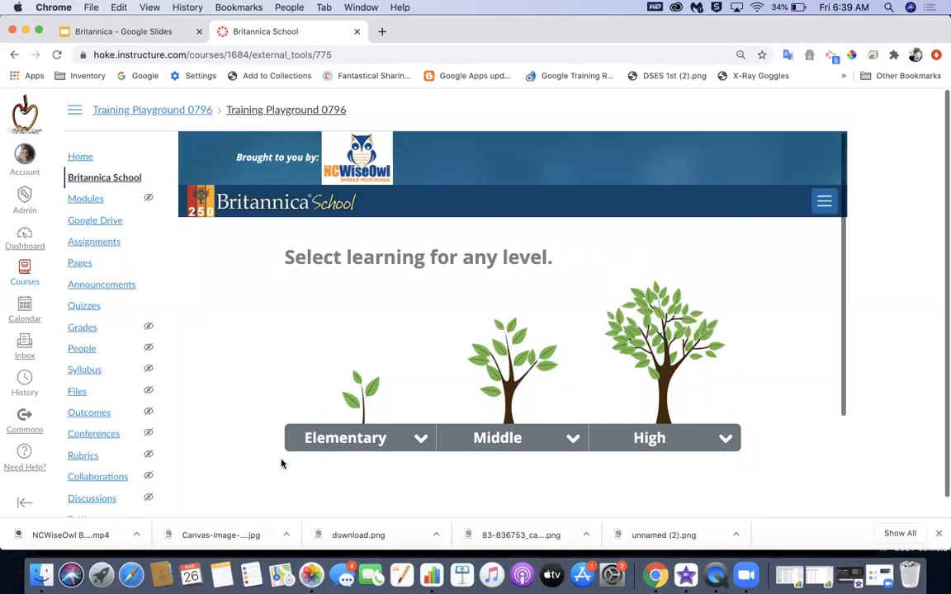
{"action": "left_click", "coordinate": [824, 204]}
{"action": "left_click", "coordinate": [307, 236]}
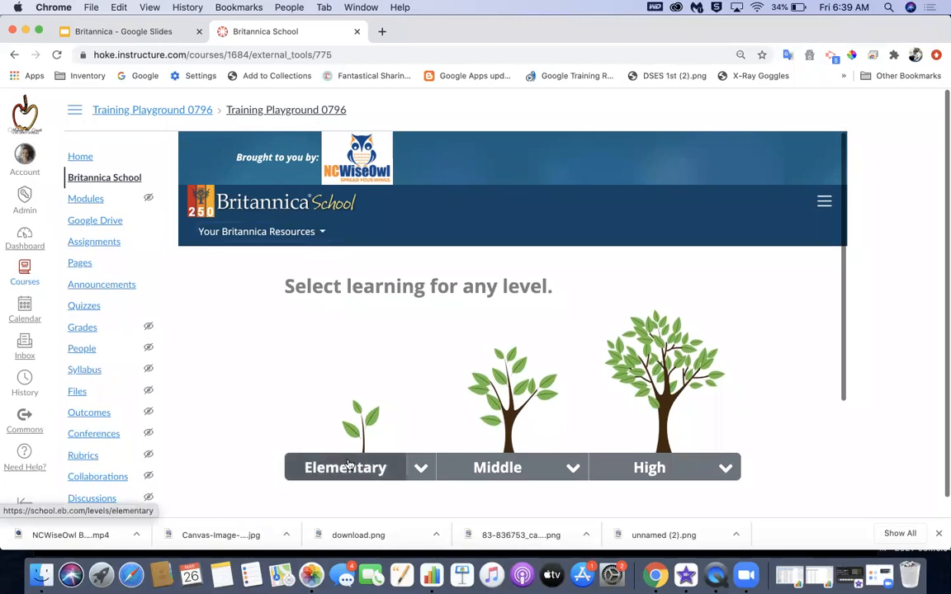
{"action": "left_click", "coordinate": [350, 462]}
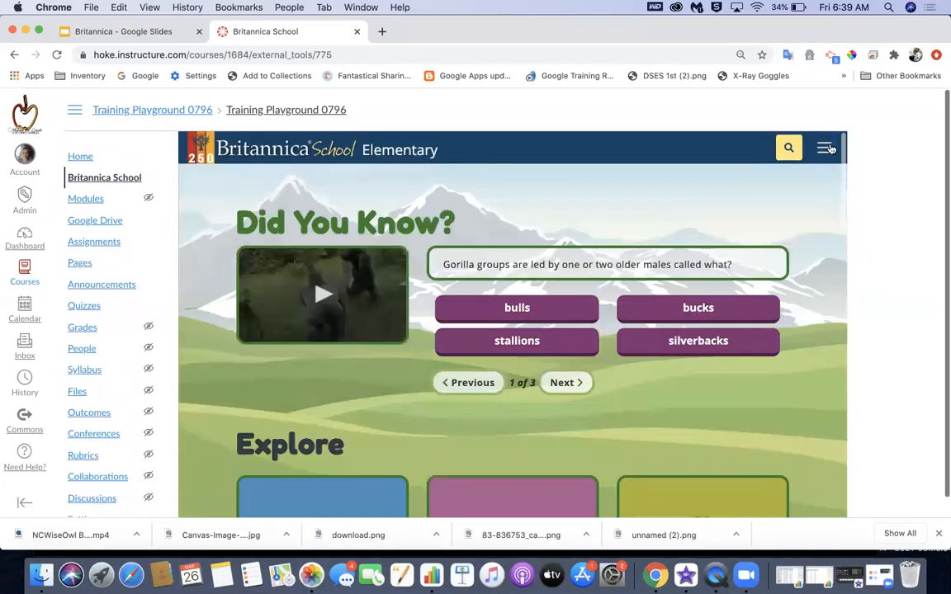
- Go to the saved resource packs under My Britannica and open the Weather pack
{"action": "left_click", "coordinate": [829, 148]}
{"action": "left_click", "coordinate": [272, 235]}
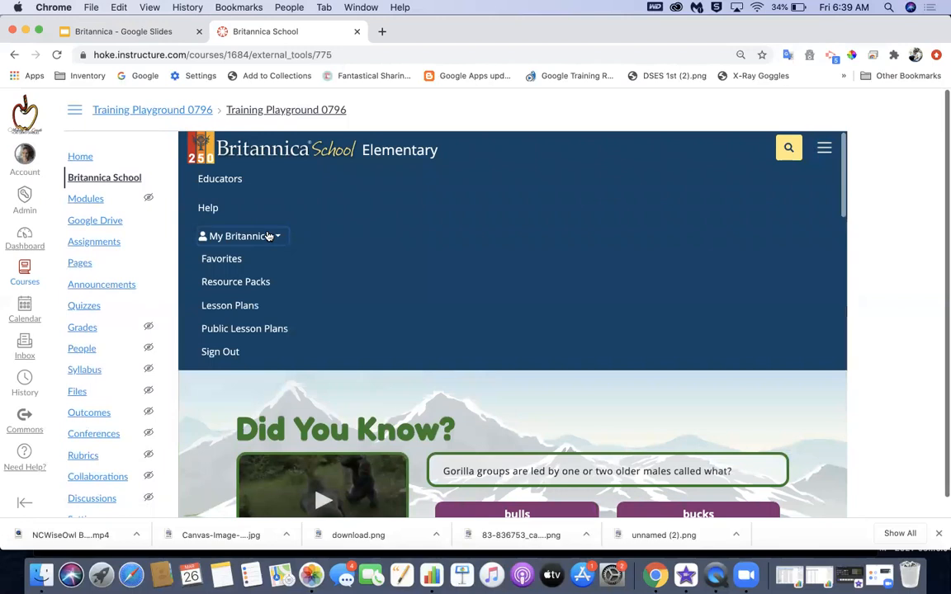
{"action": "left_click", "coordinate": [248, 281]}
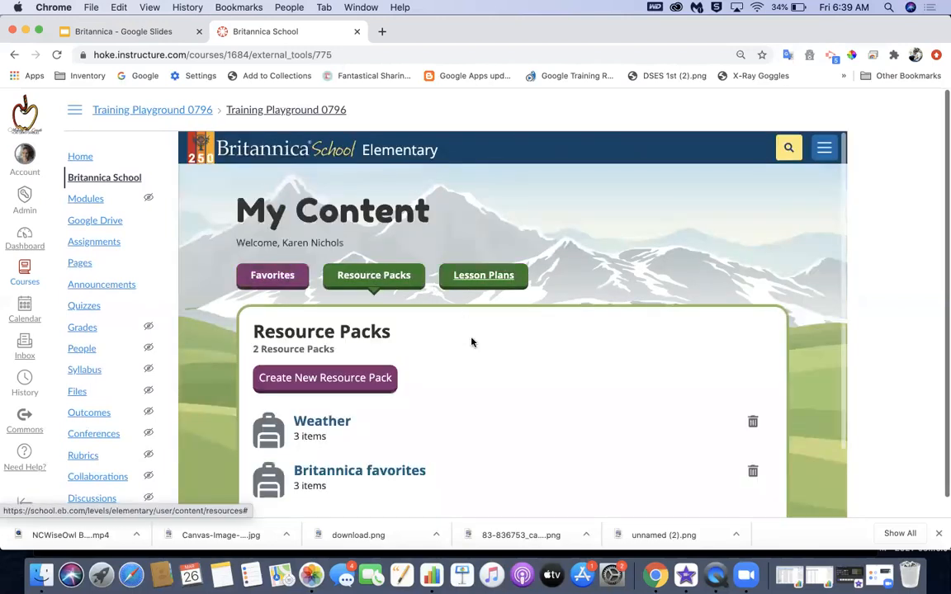
{"action": "scroll", "coordinate": [472, 363], "scroll_direction": "down", "scroll_amount": 3}
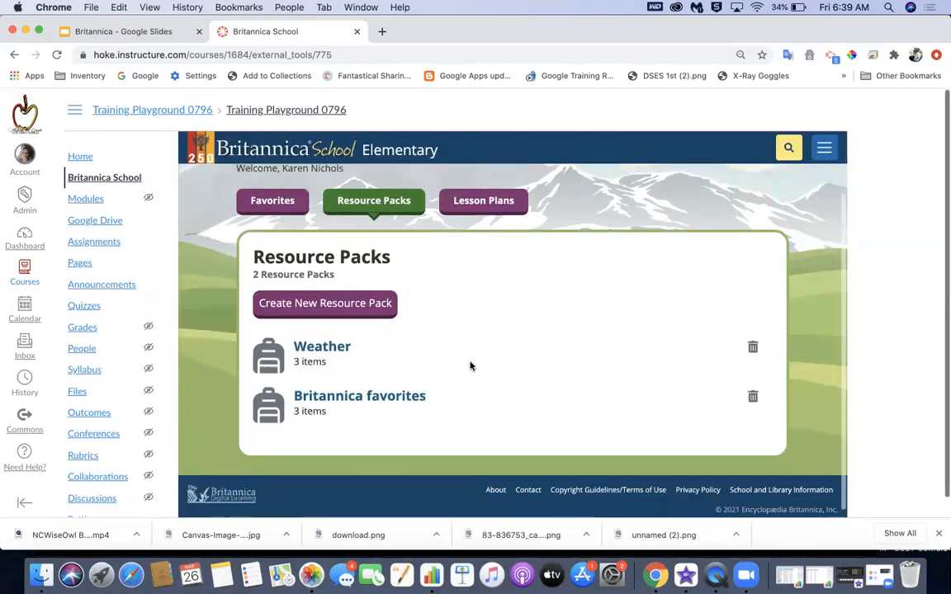
{"action": "left_click", "coordinate": [320, 350]}
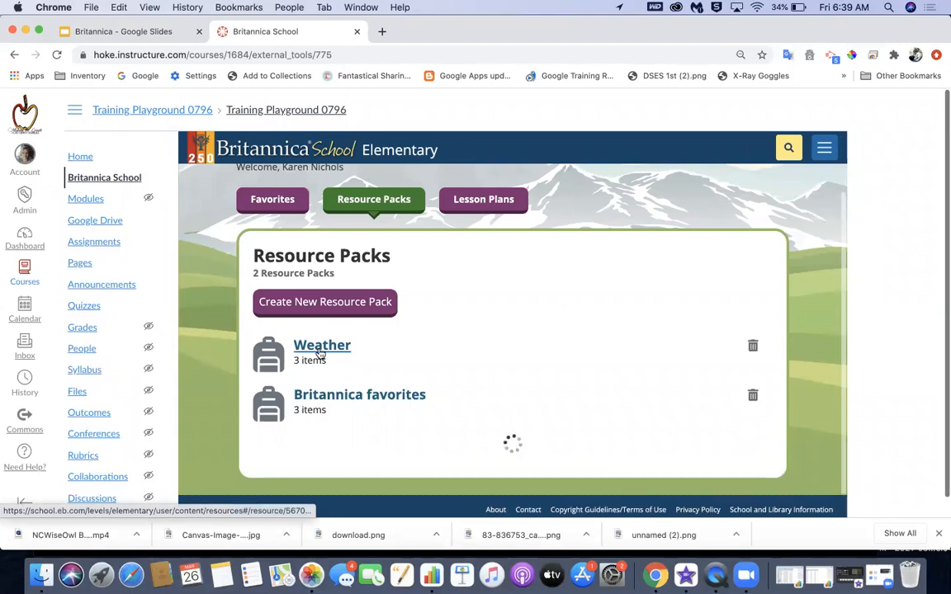
- Check the resources in the Weather pack and copy the pack's share link
{"action": "scroll", "coordinate": [372, 416], "scroll_direction": "down", "scroll_amount": 5}
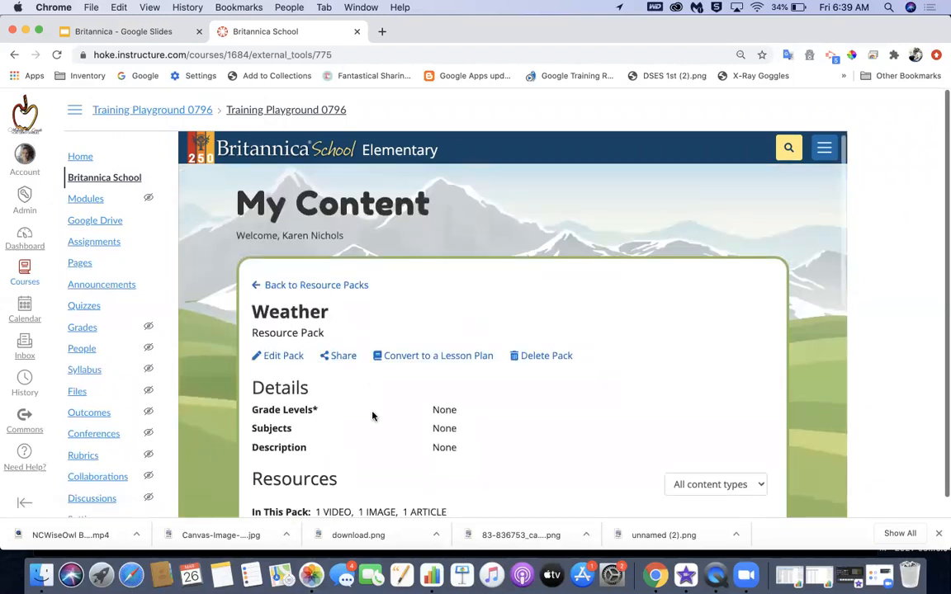
{"action": "scroll", "coordinate": [372, 416], "scroll_direction": "down", "scroll_amount": 4}
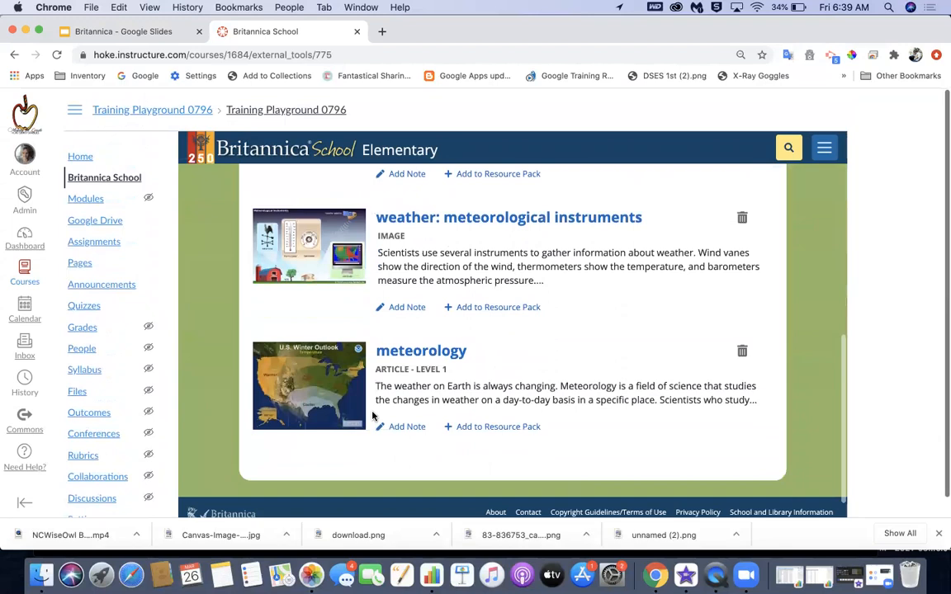
{"action": "scroll", "coordinate": [372, 416], "scroll_direction": "up", "scroll_amount": 3}
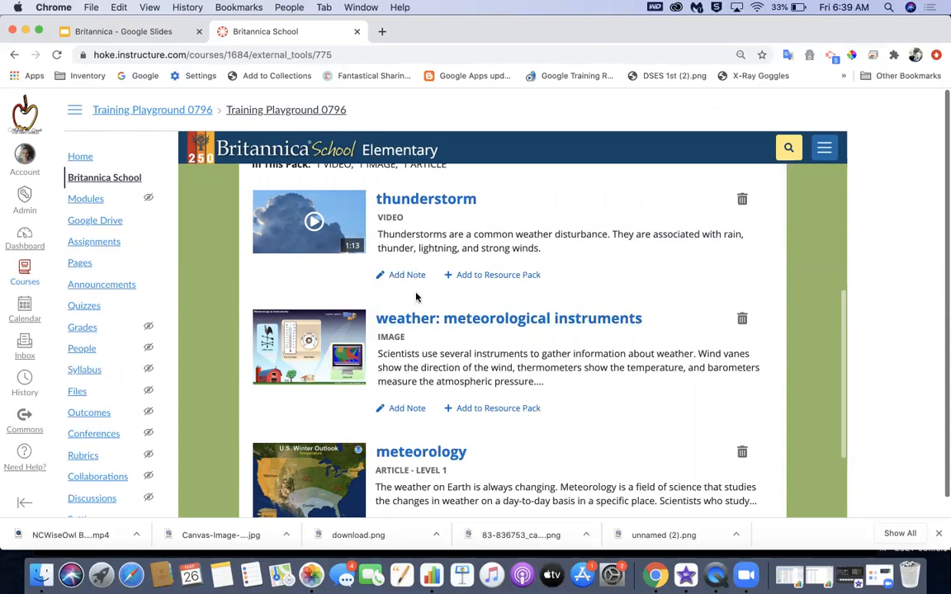
{"action": "scroll", "coordinate": [417, 297], "scroll_direction": "up", "scroll_amount": 8}
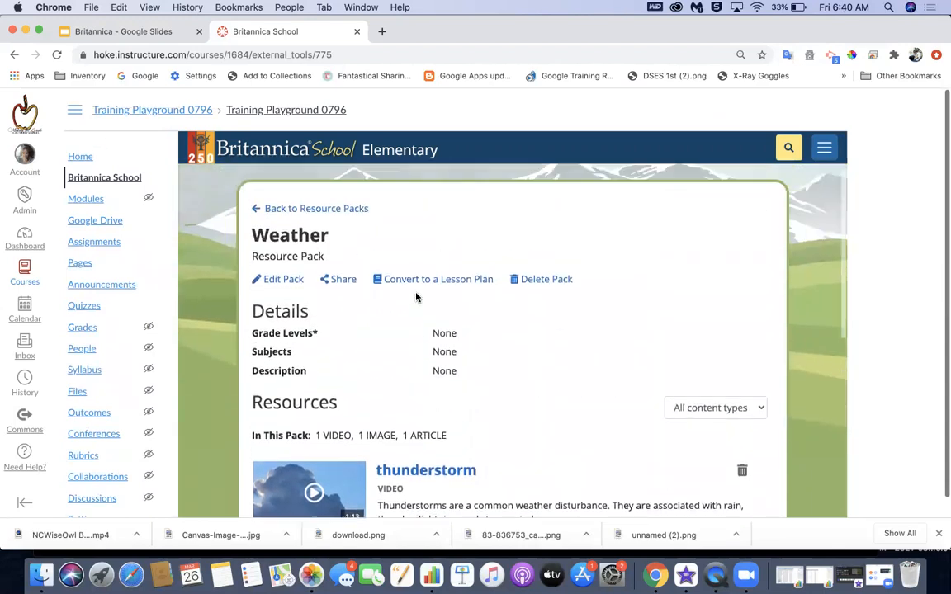
{"action": "scroll", "coordinate": [416, 298], "scroll_direction": "up", "scroll_amount": 3}
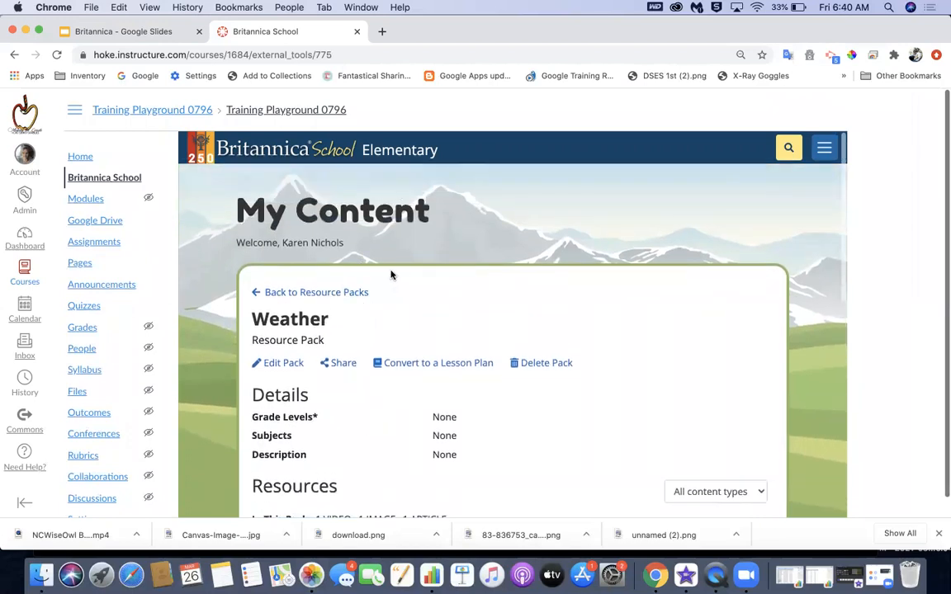
{"action": "left_click", "coordinate": [342, 364]}
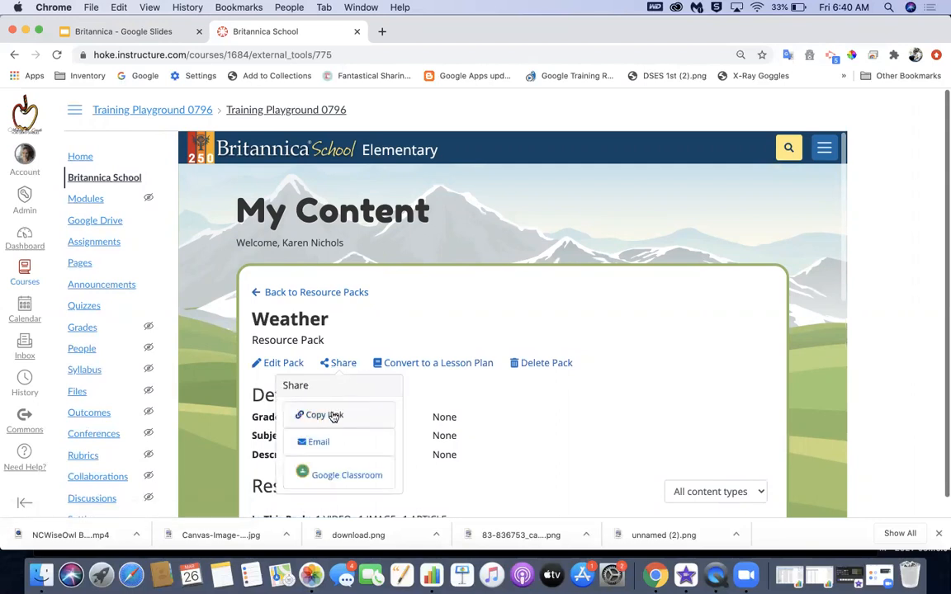
{"action": "left_click", "coordinate": [333, 417]}
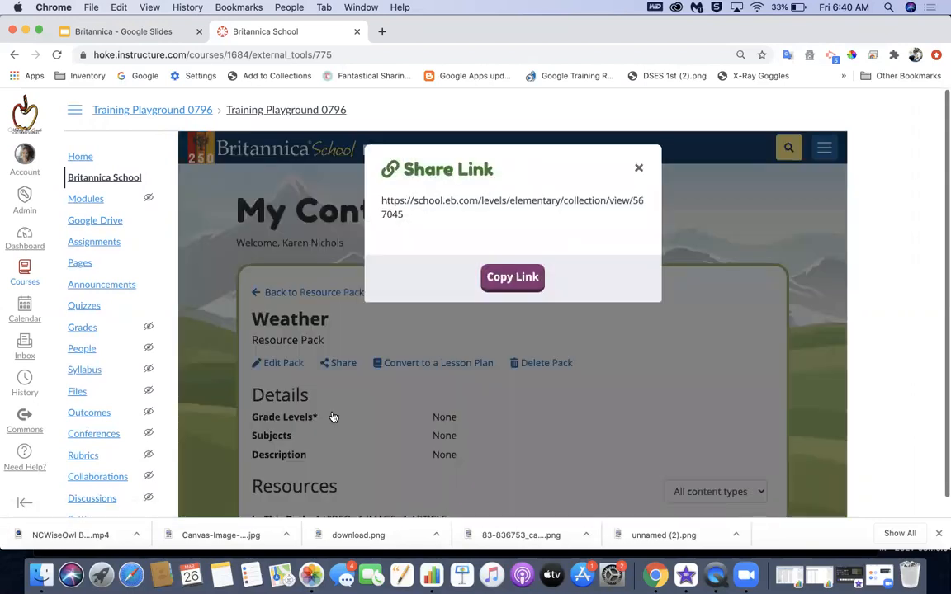
{"action": "left_click", "coordinate": [512, 281]}
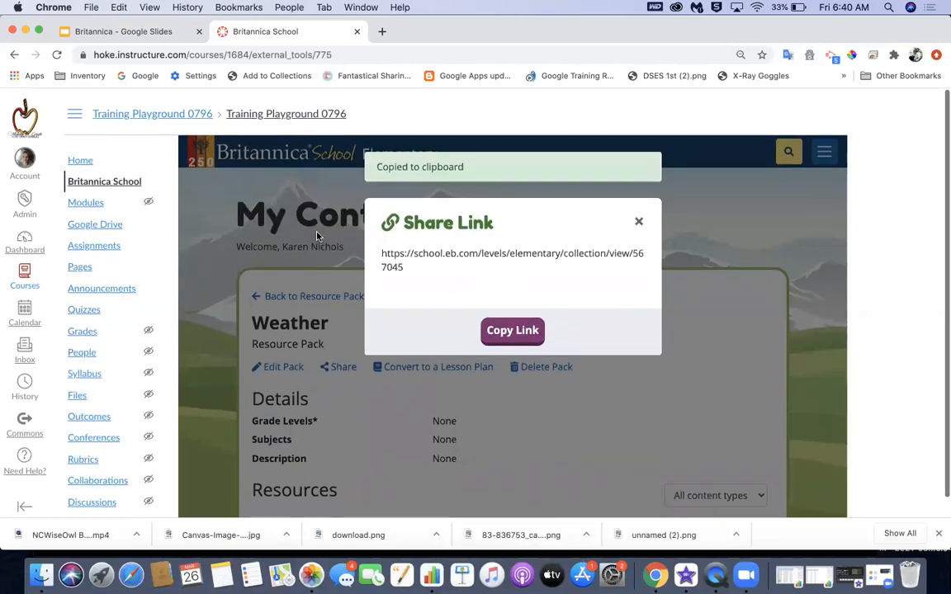
- Create a new assignment in the Canvas course and name it Weather
{"action": "left_click", "coordinate": [103, 244]}
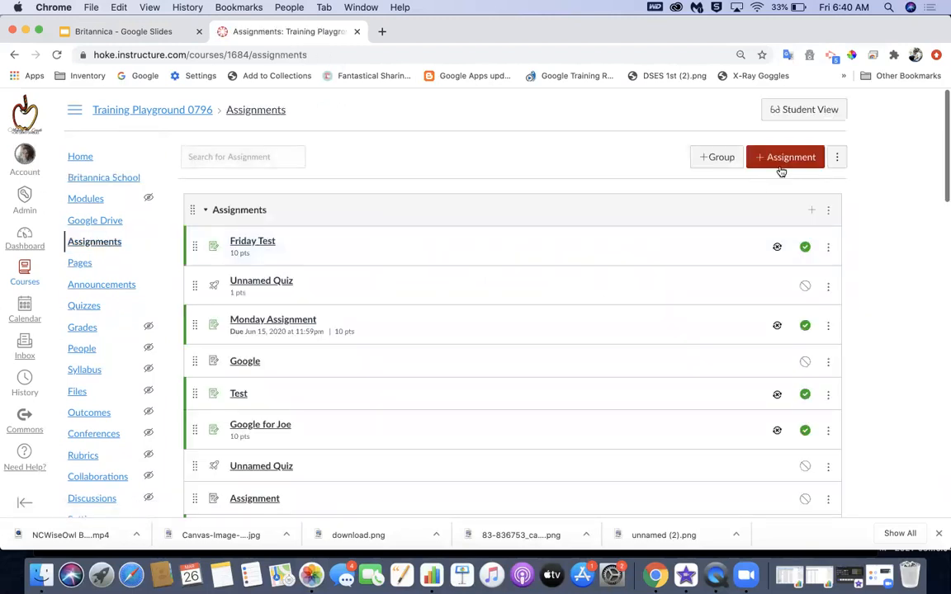
{"action": "left_click", "coordinate": [784, 160]}
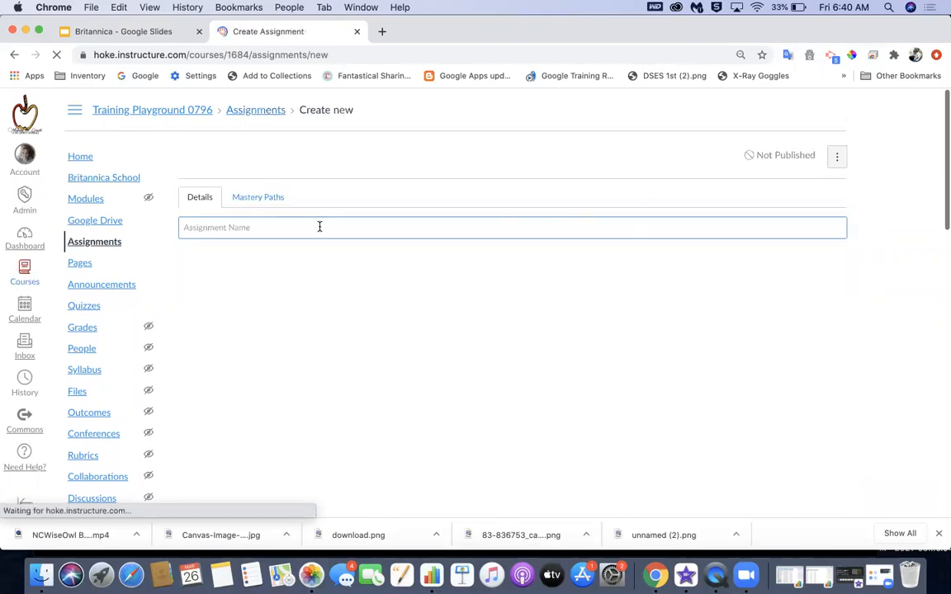
{"action": "type", "text": "Weather"}
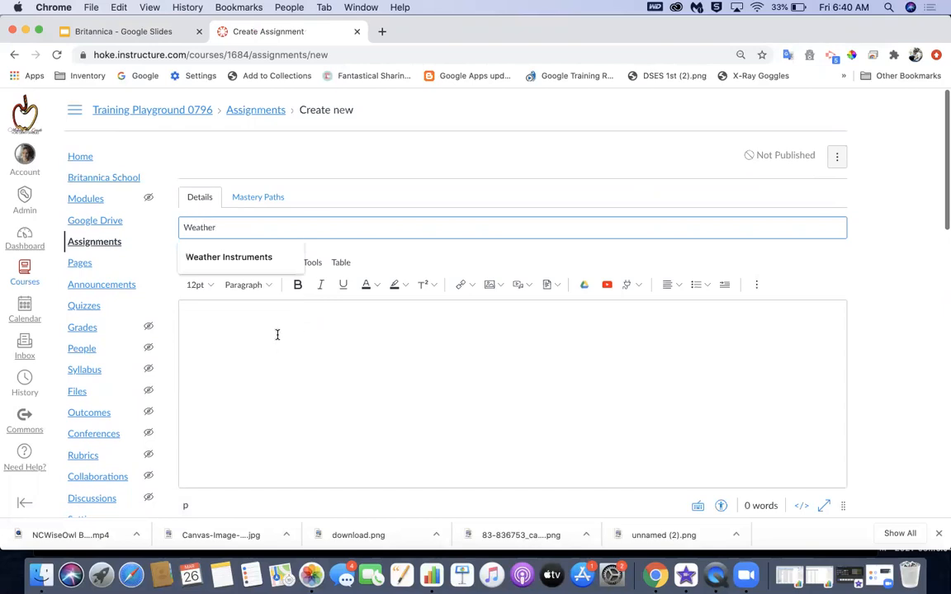
- Write "Review this content:" in the assignment description and start a new line below it
{"action": "left_click", "coordinate": [276, 335]}
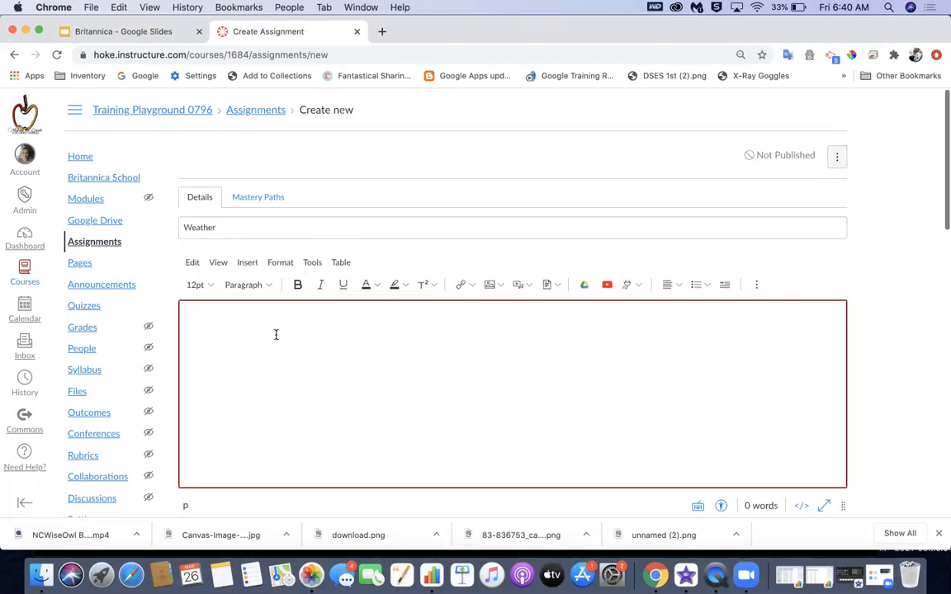
{"action": "type", "text": "Review t"}
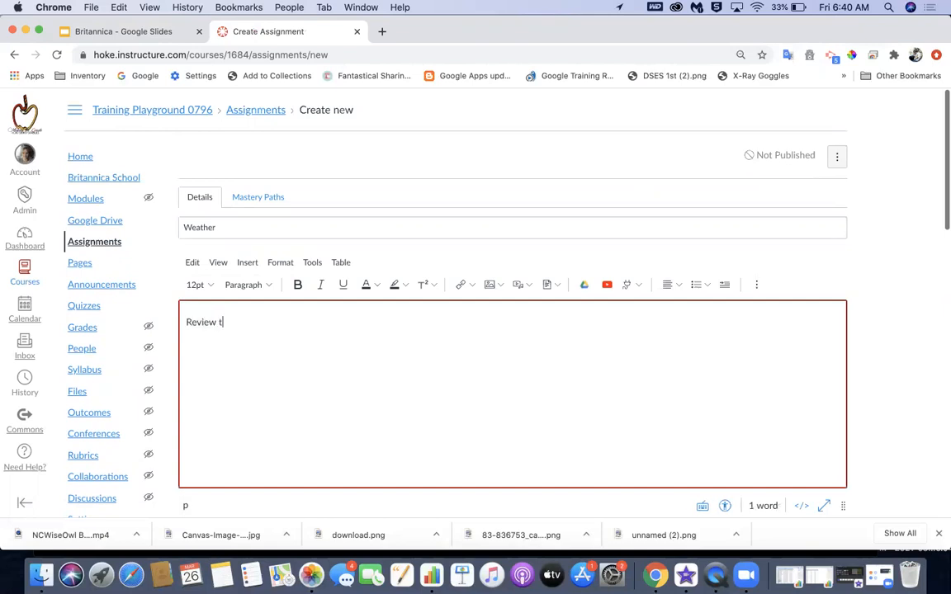
{"action": "type", "text": "his co"}
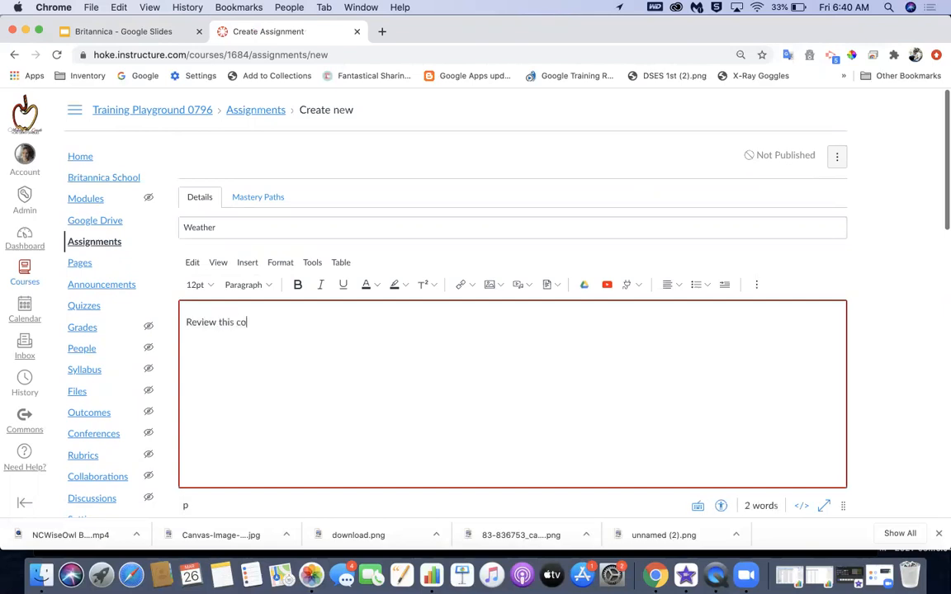
{"action": "type", "text": "nrte"}
{"action": "key", "text": "BackSpace"}
{"action": "key", "text": "Return"}
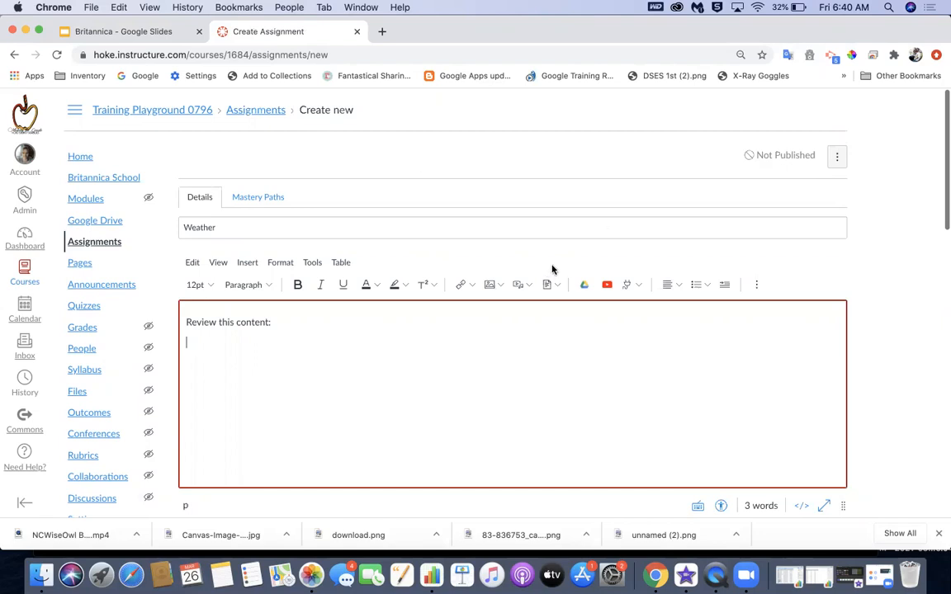
- Insert a link to the copied Weather pack address in the description, with Content as its text
{"action": "left_click", "coordinate": [461, 284]}
{"action": "left_click", "coordinate": [288, 332]}
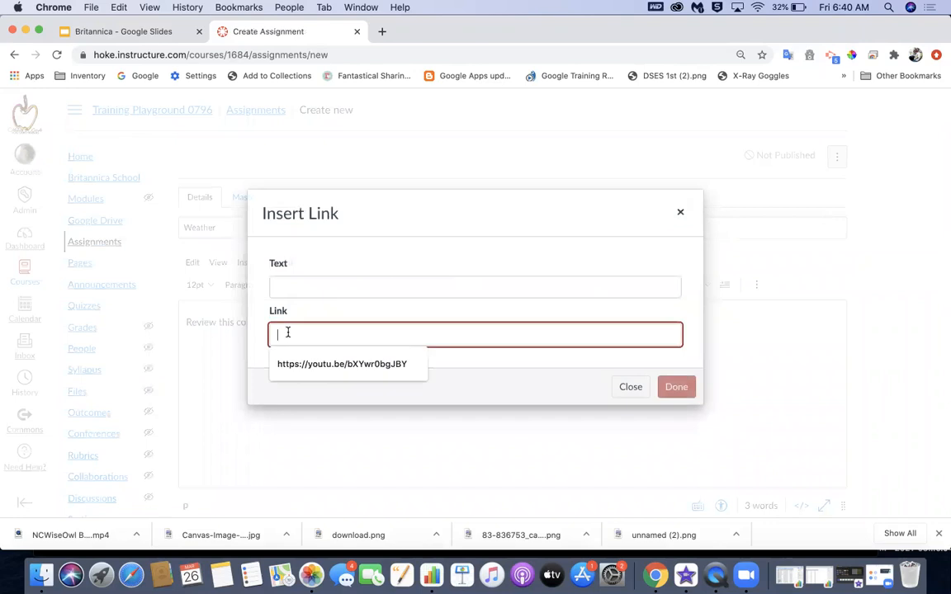
{"action": "key", "text": "super+v"}
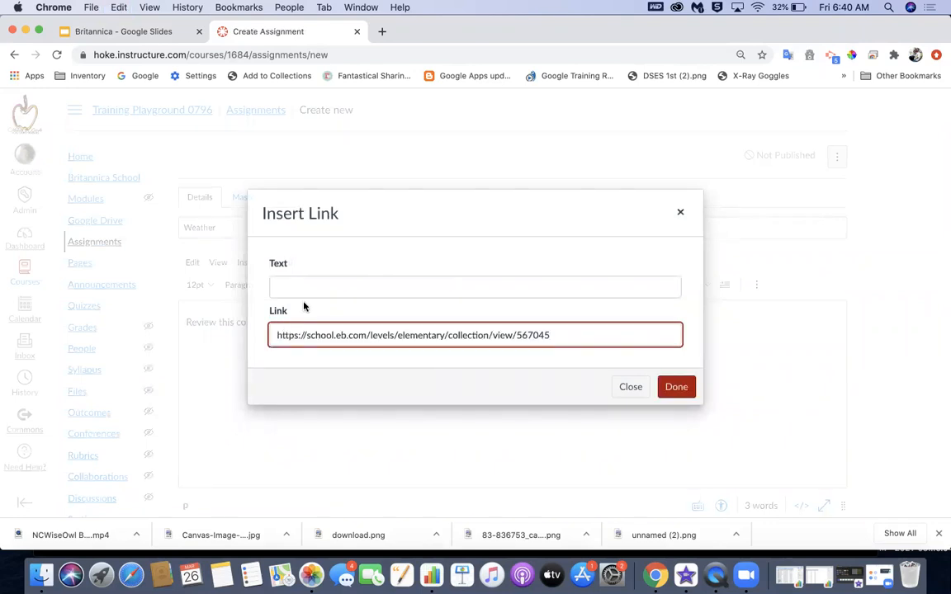
{"action": "left_click", "coordinate": [283, 285]}
{"action": "type", "text": "Content"}
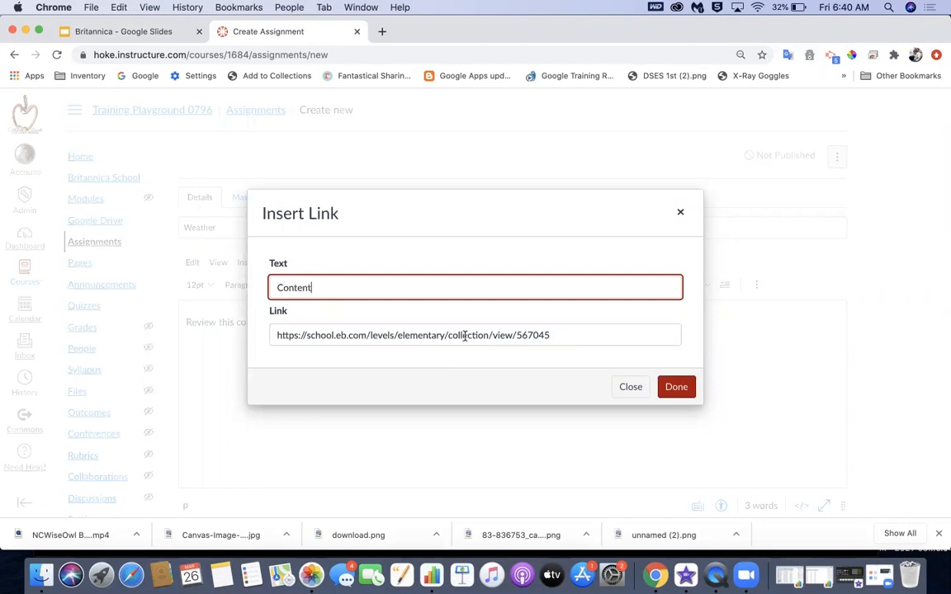
{"action": "left_click", "coordinate": [676, 386]}
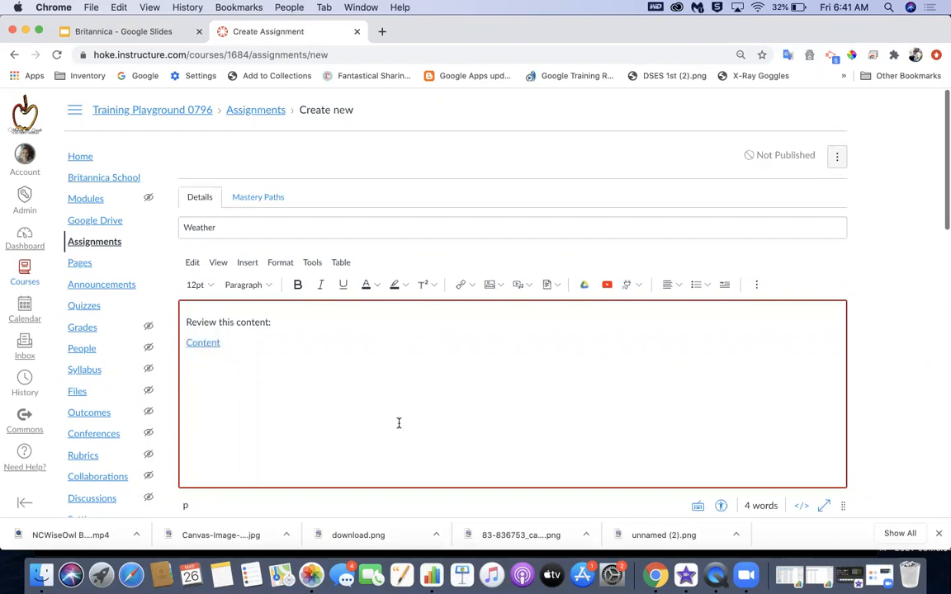
- Set the assignment's due date to March 26, 2021, then save and publish it
{"action": "scroll", "coordinate": [399, 422], "scroll_direction": "down", "scroll_amount": 3}
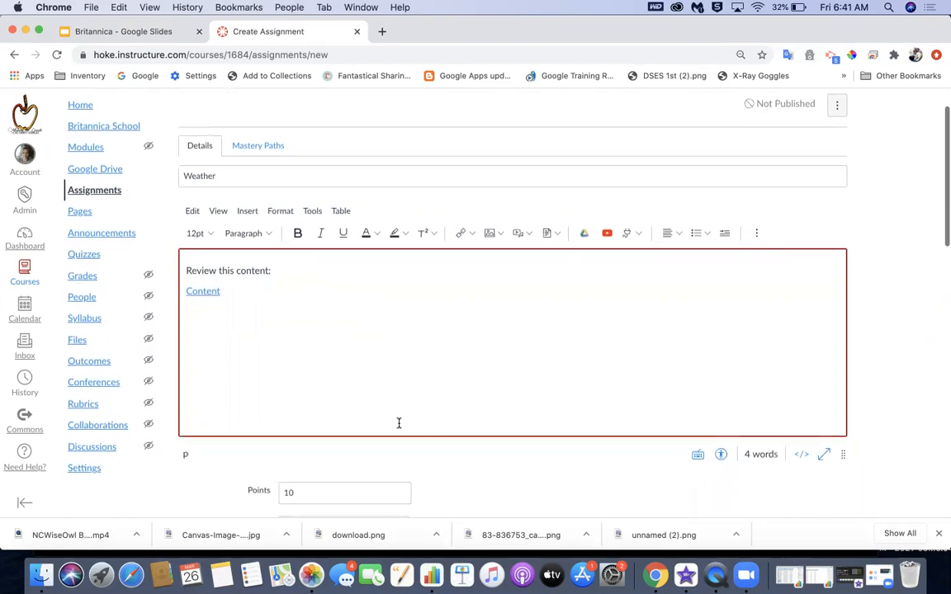
{"action": "scroll", "coordinate": [399, 423], "scroll_direction": "down", "scroll_amount": 5}
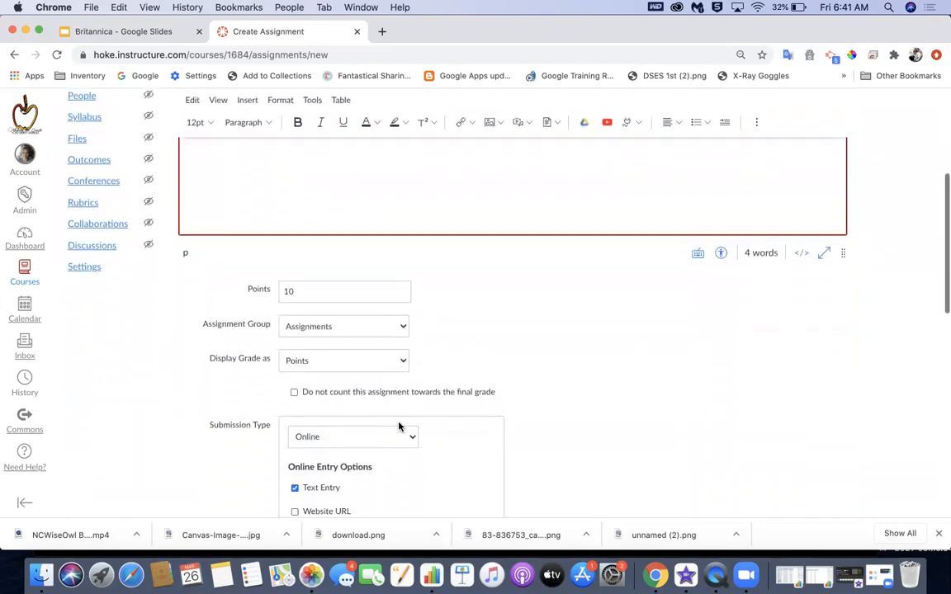
{"action": "scroll", "coordinate": [399, 426], "scroll_direction": "down", "scroll_amount": 10}
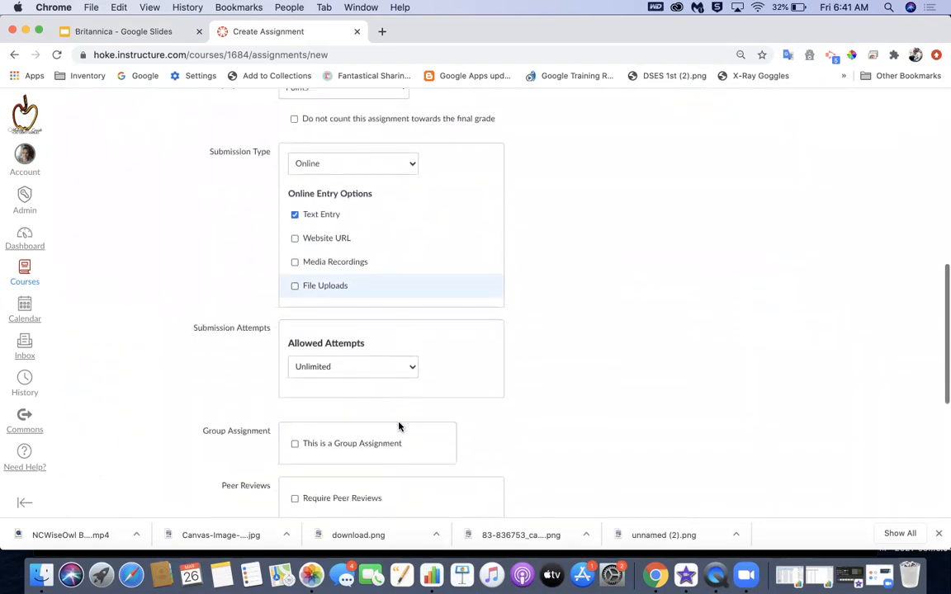
{"action": "scroll", "coordinate": [399, 426], "scroll_direction": "down", "scroll_amount": 3}
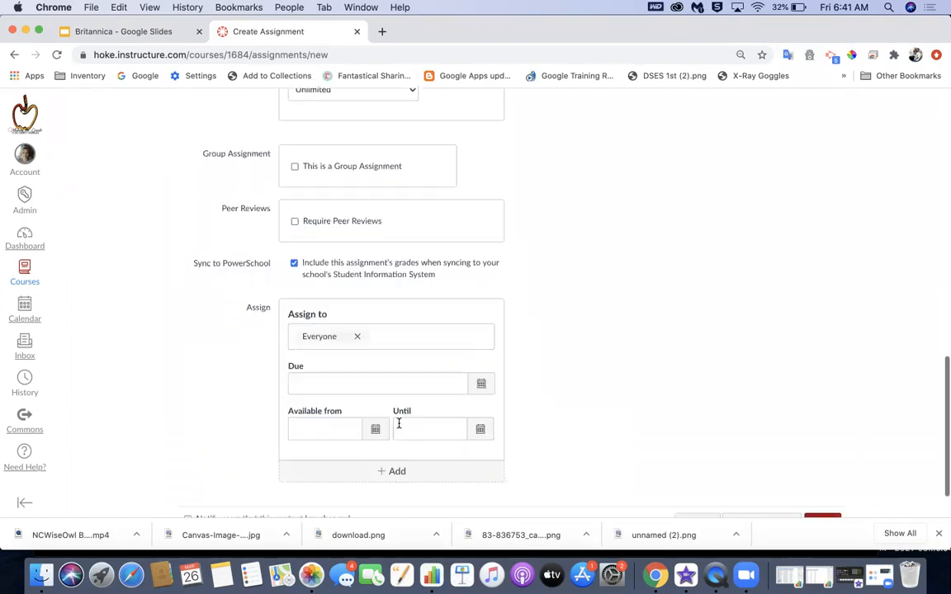
{"action": "left_click", "coordinate": [481, 369]}
{"action": "left_click", "coordinate": [400, 308]}
{"action": "scroll", "coordinate": [653, 379], "scroll_direction": "down", "scroll_amount": 2}
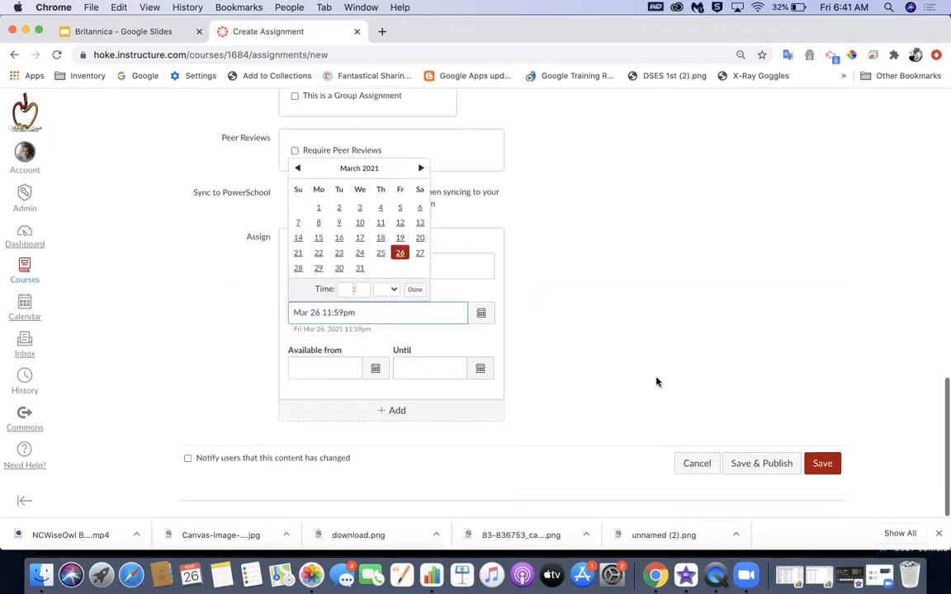
{"action": "left_click", "coordinate": [773, 467]}
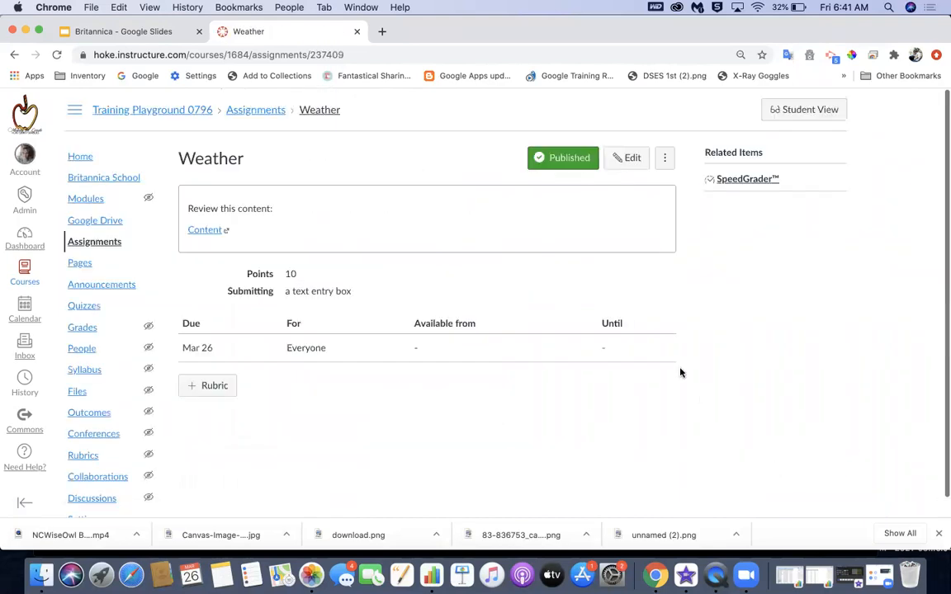
- Preview the published Weather assignment in Student View
{"action": "scroll", "coordinate": [557, 399], "scroll_direction": "down", "scroll_amount": 1}
{"action": "scroll", "coordinate": [557, 399], "scroll_direction": "up", "scroll_amount": 1}
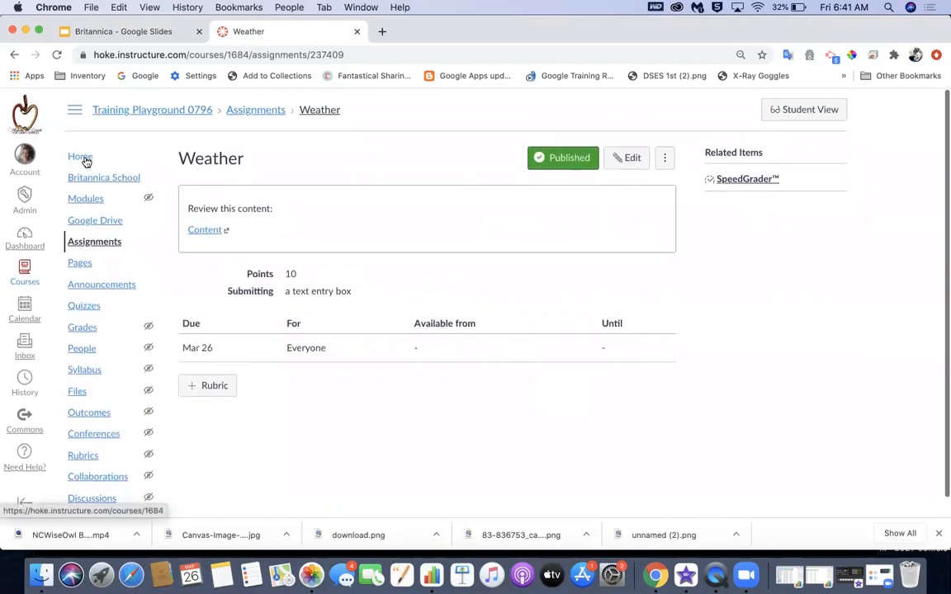
{"action": "left_click", "coordinate": [785, 118]}
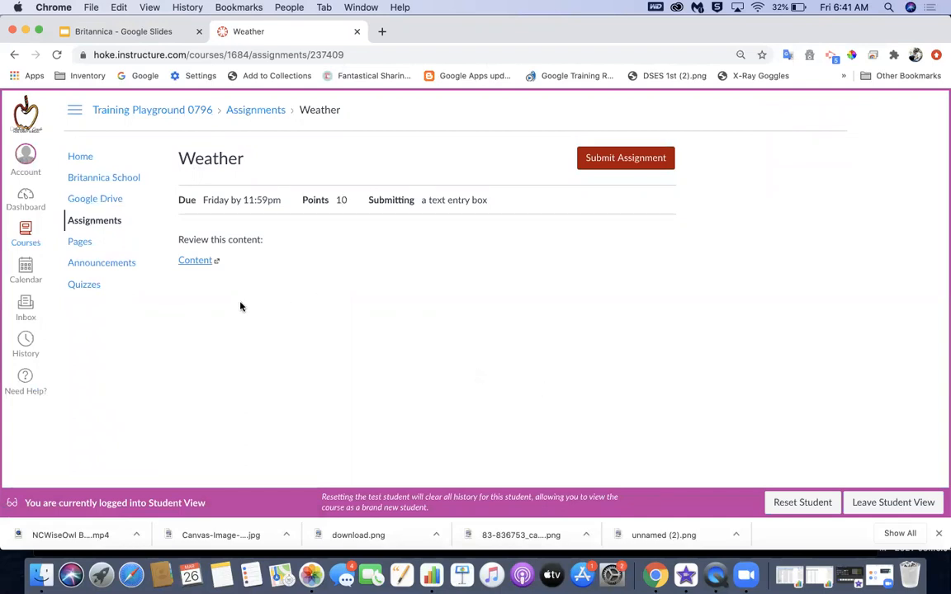
- Review the Weather pack's resources through the assignment's Content link, and return to the Britannica presentation in Google Slides
{"action": "left_click", "coordinate": [192, 264]}
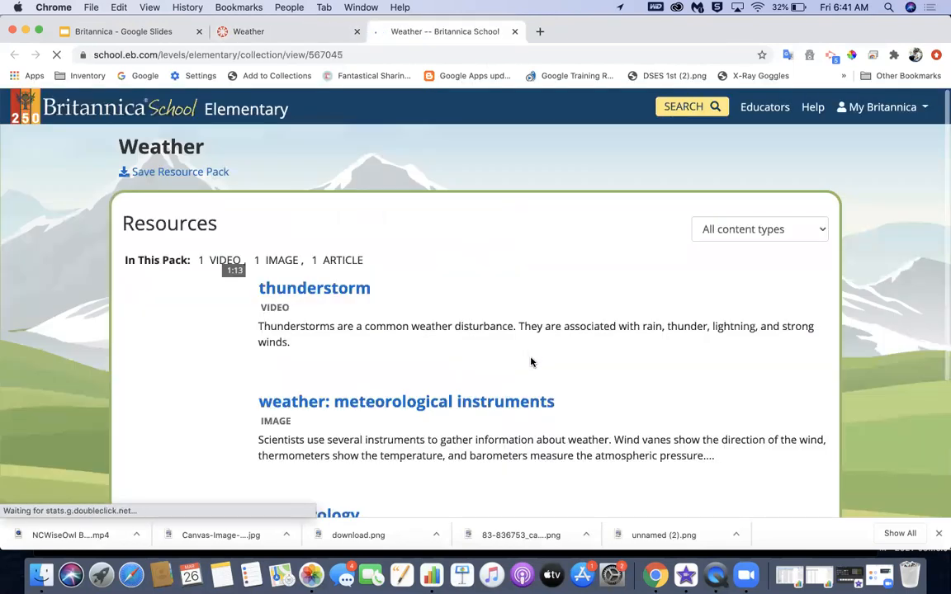
{"action": "scroll", "coordinate": [531, 361], "scroll_direction": "down", "scroll_amount": 2}
{"action": "scroll", "coordinate": [531, 360], "scroll_direction": "down", "scroll_amount": 5}
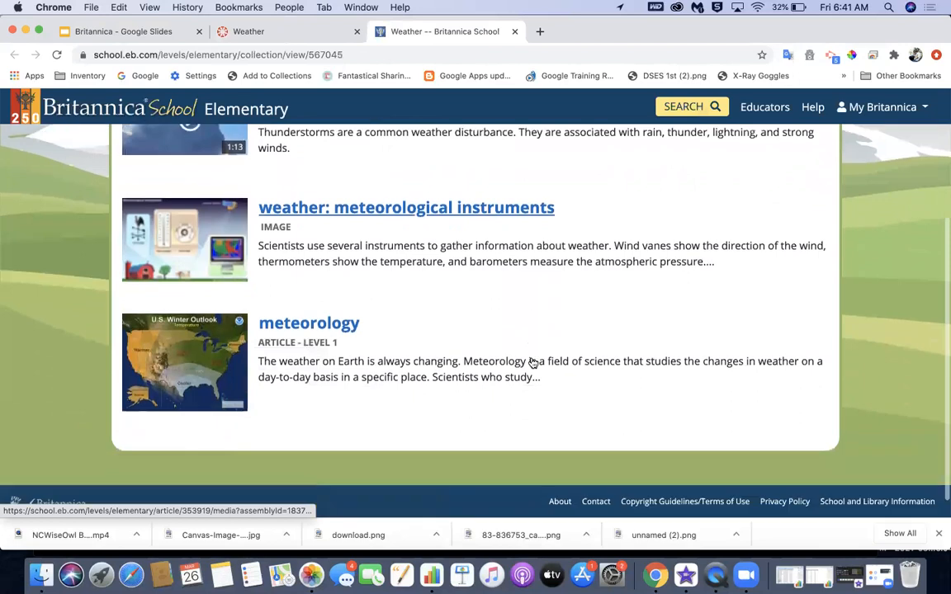
{"action": "scroll", "coordinate": [531, 358], "scroll_direction": "up", "scroll_amount": 7}
{"action": "scroll", "coordinate": [531, 358], "scroll_direction": "up", "scroll_amount": 1}
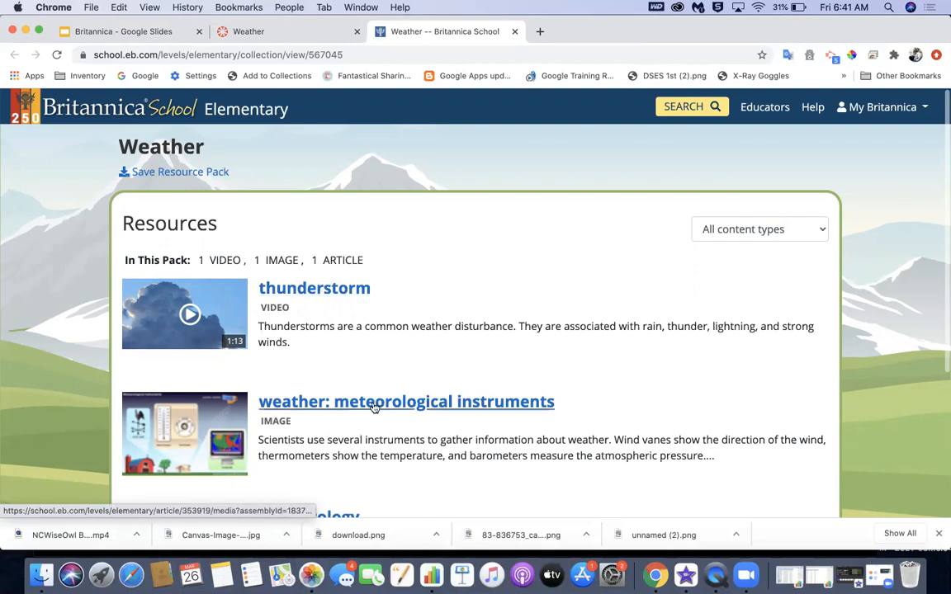
{"action": "scroll", "coordinate": [376, 407], "scroll_direction": "down", "scroll_amount": 3}
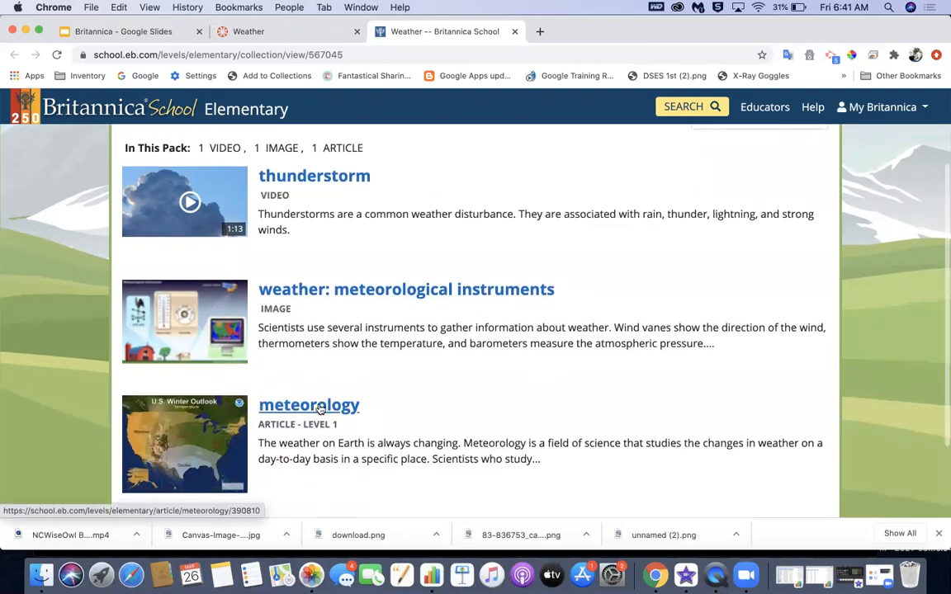
{"action": "scroll", "coordinate": [363, 288], "scroll_direction": "up", "scroll_amount": 3}
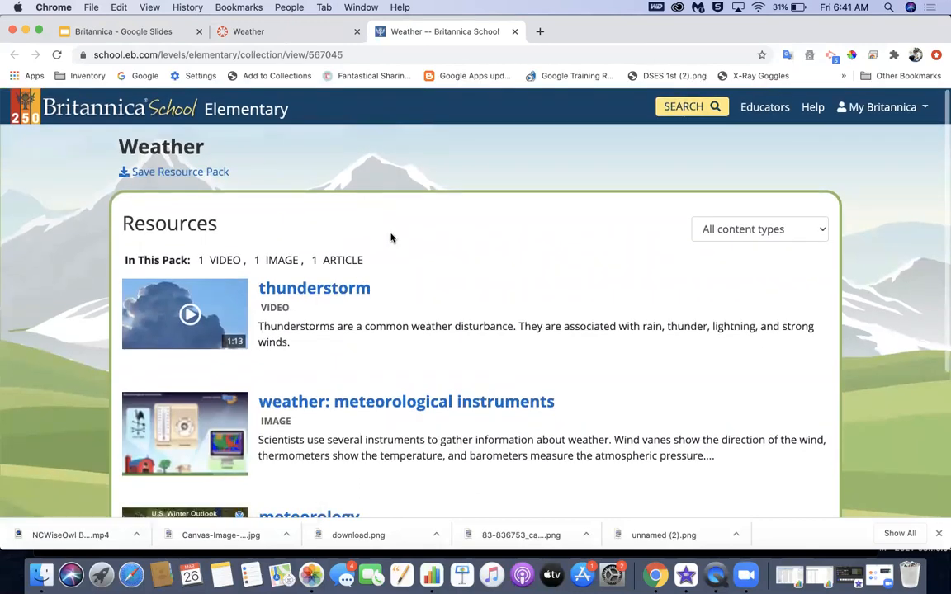
{"action": "left_click", "coordinate": [160, 31]}
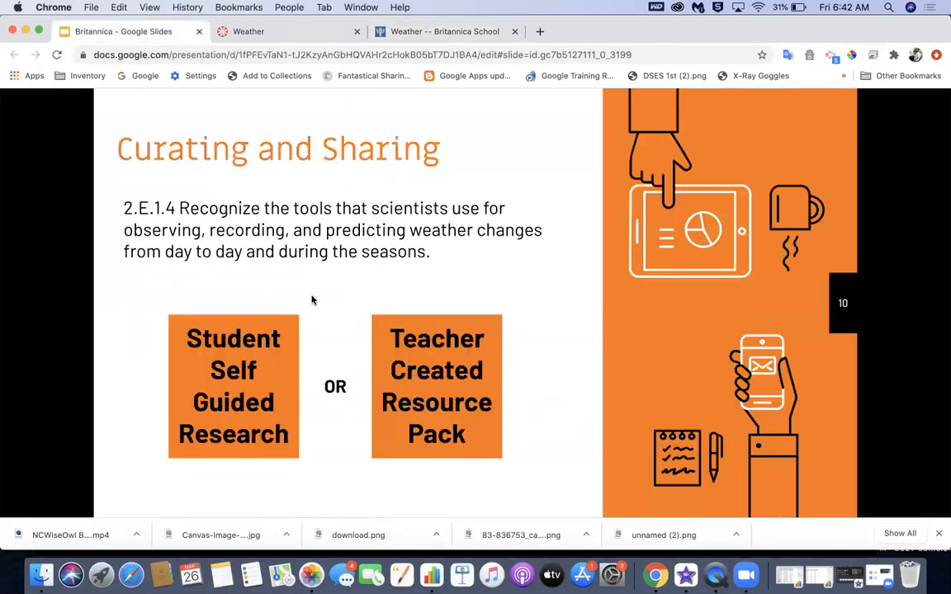